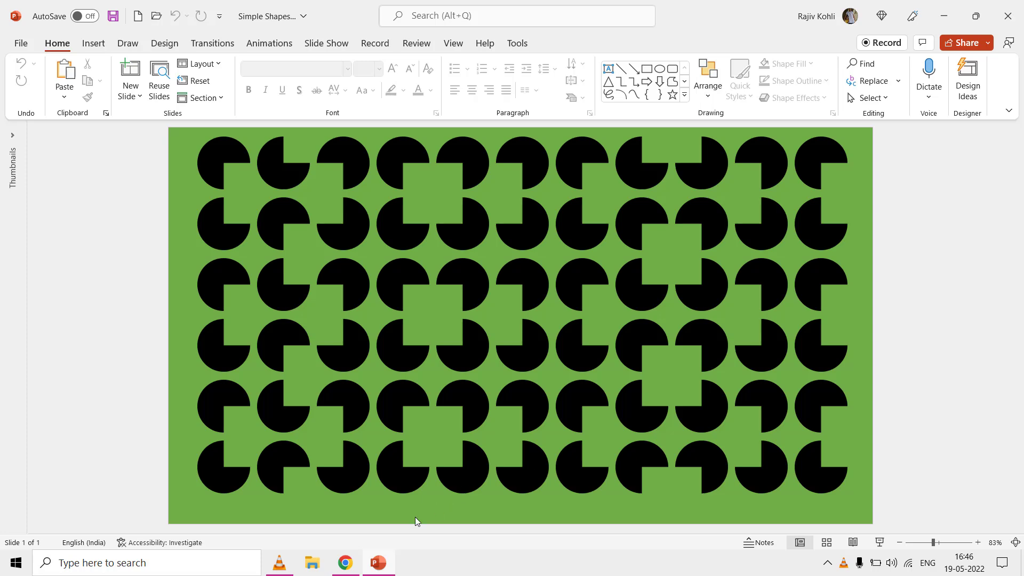
Switch to Chrome to view the Animation 46 reference page.
click(344, 571)
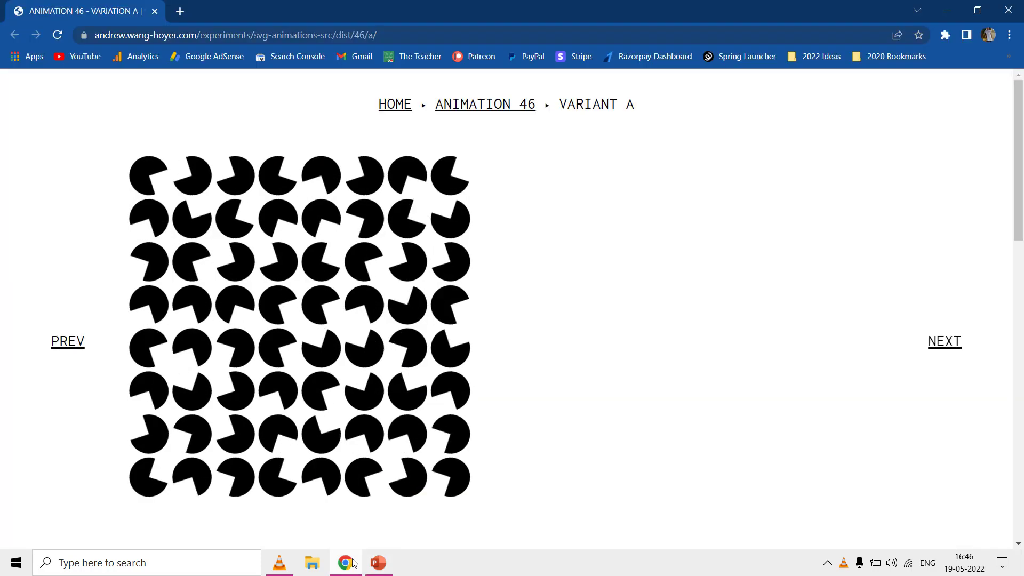
Scroll down to the Other Variants section showing variants B and C.
scroll(16, 424, down, 5)
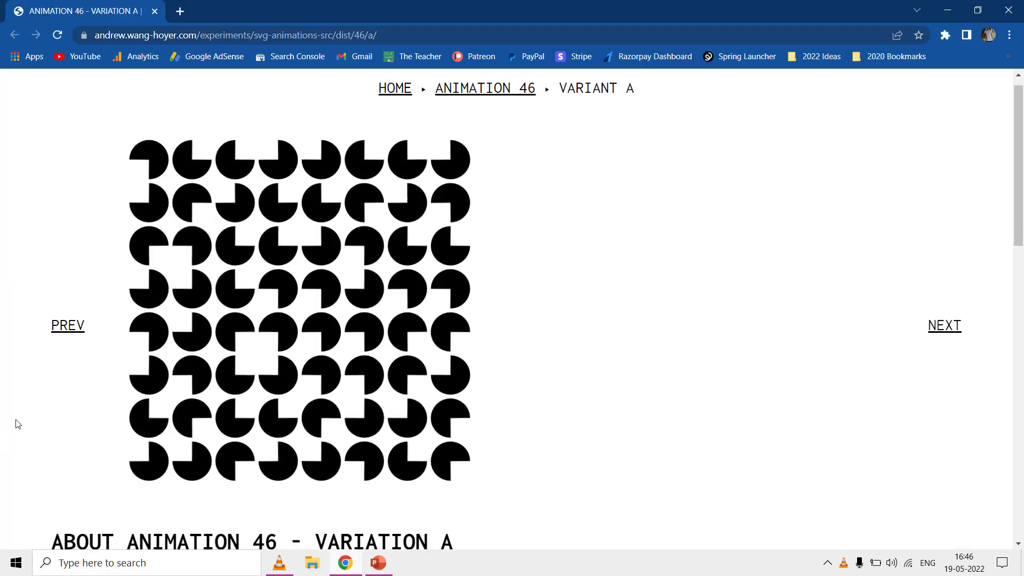
scroll(16, 424, down, 8)
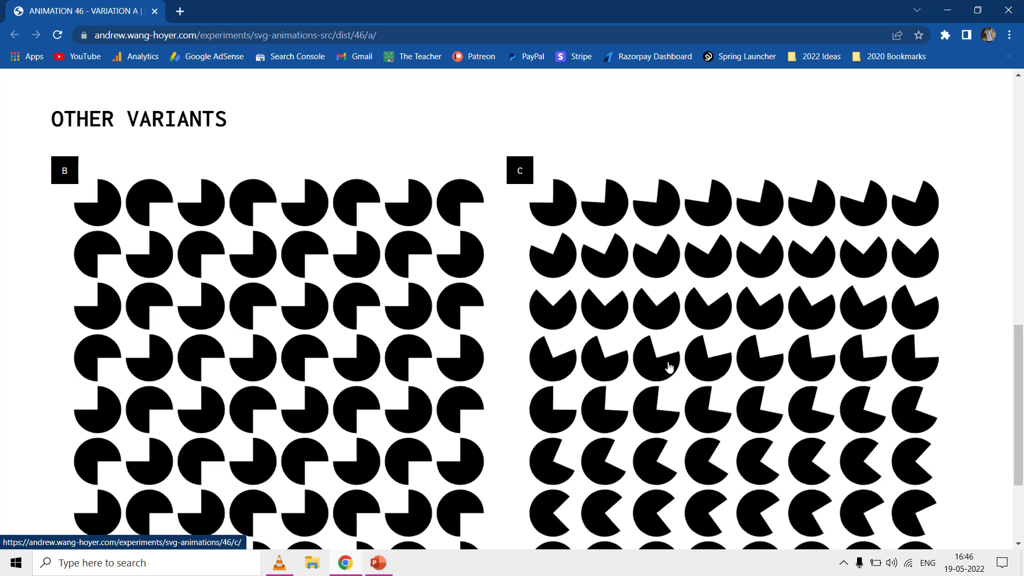
Create a new blank presentation and set its slide to the Blank layout.
click(378, 562)
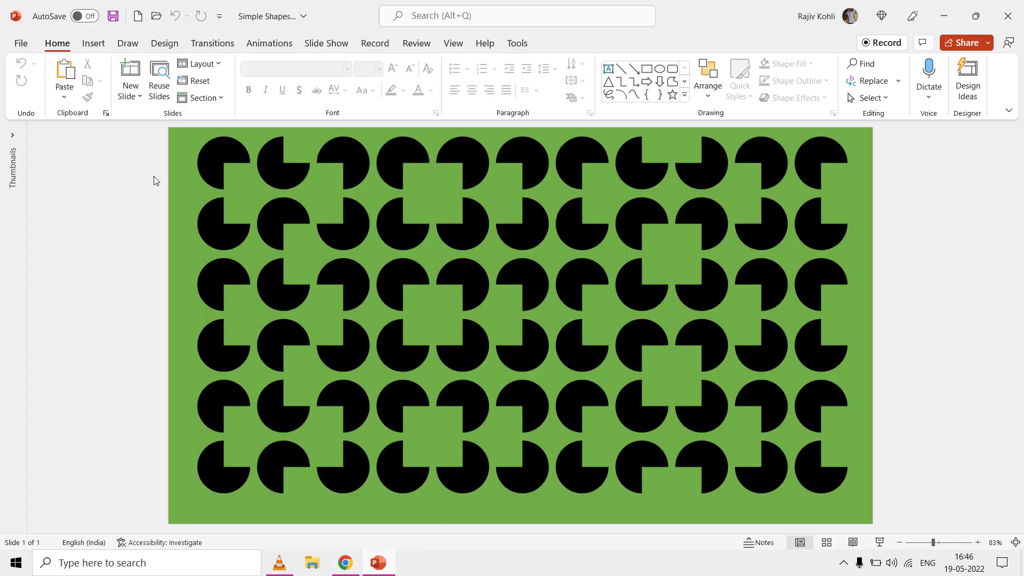
click(16, 40)
click(67, 104)
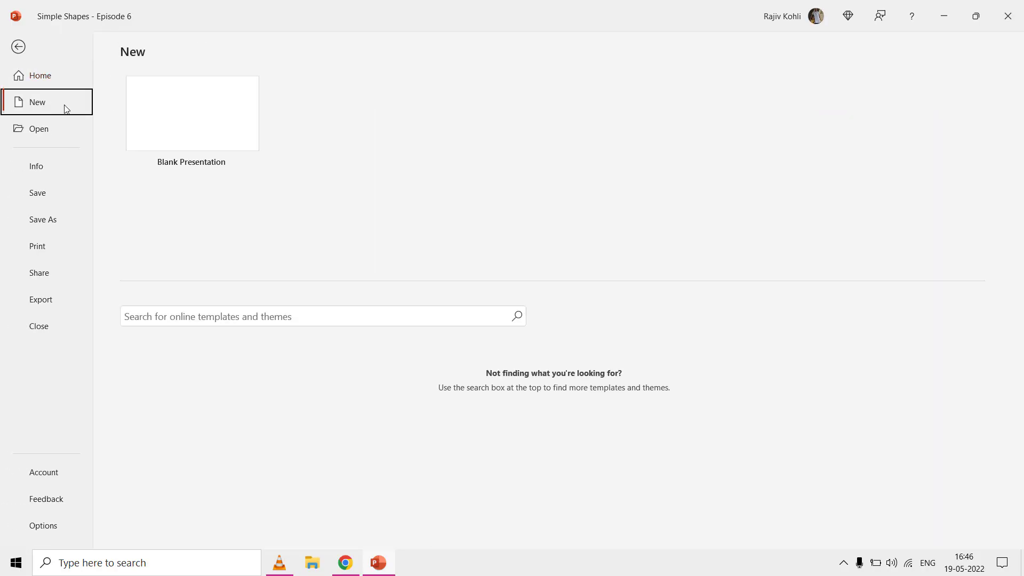
click(173, 133)
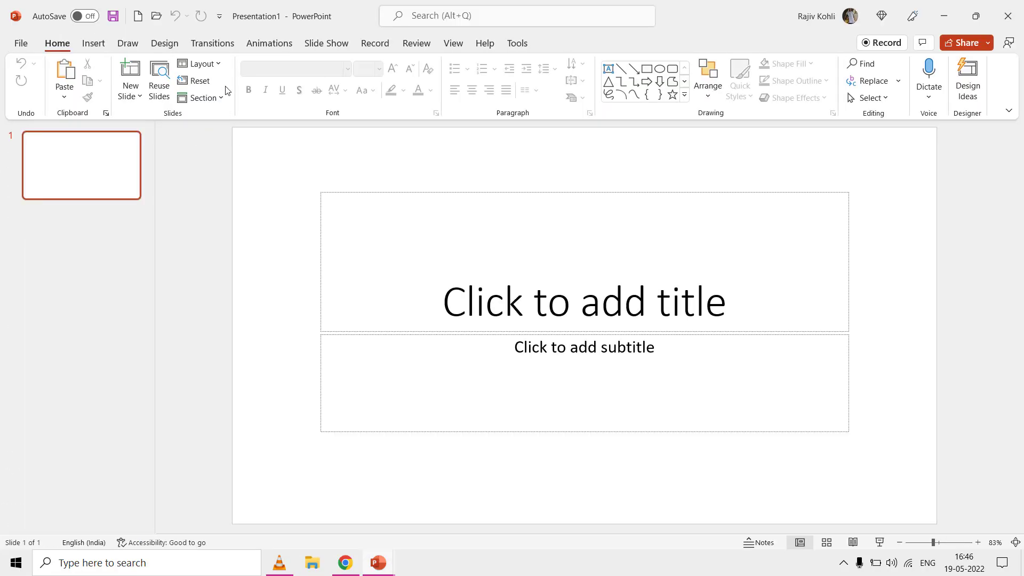
click(203, 64)
click(207, 263)
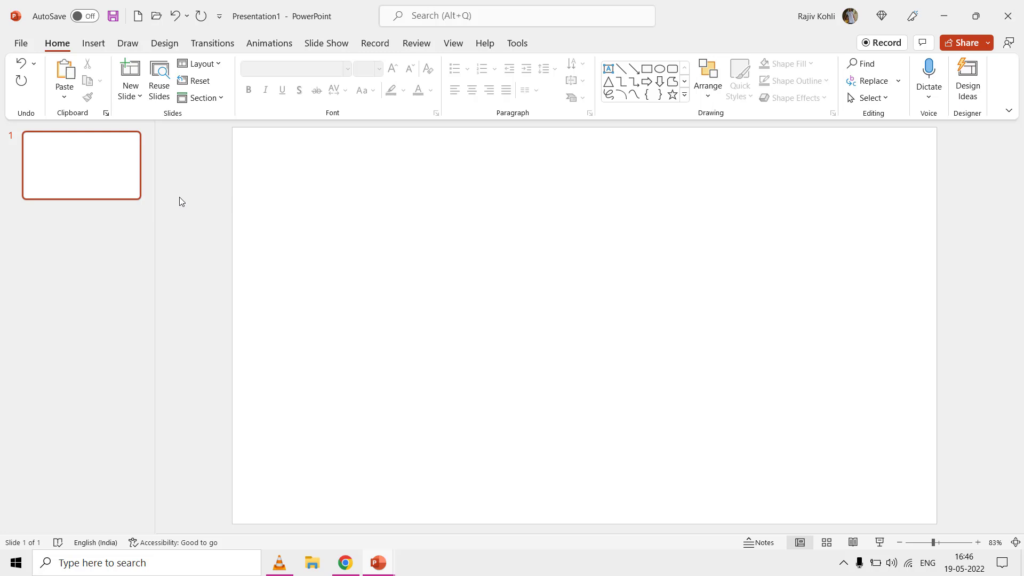
Place a blue pie shape on the slide, then choose the Oval shape.
click(91, 45)
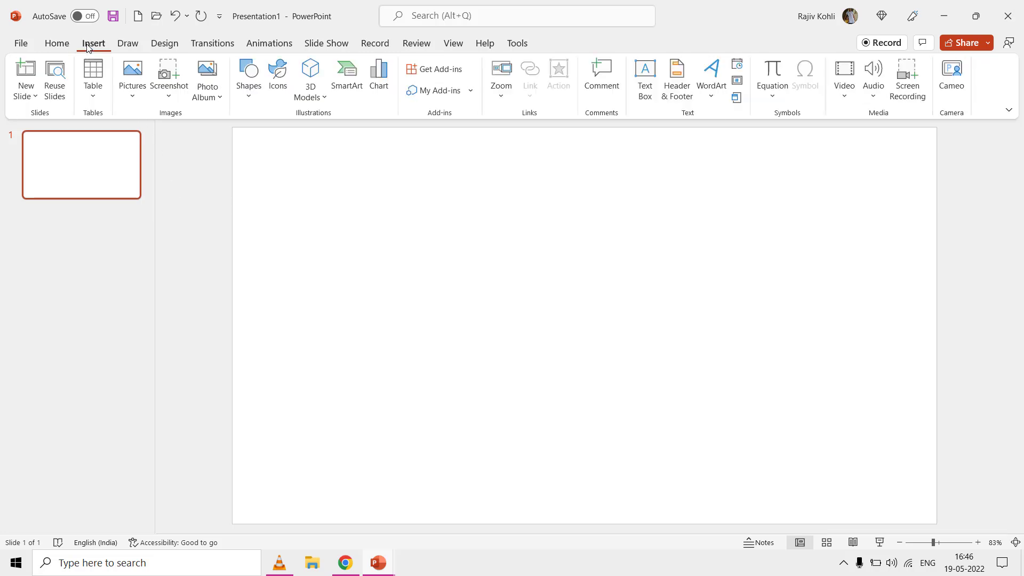
click(254, 98)
click(256, 280)
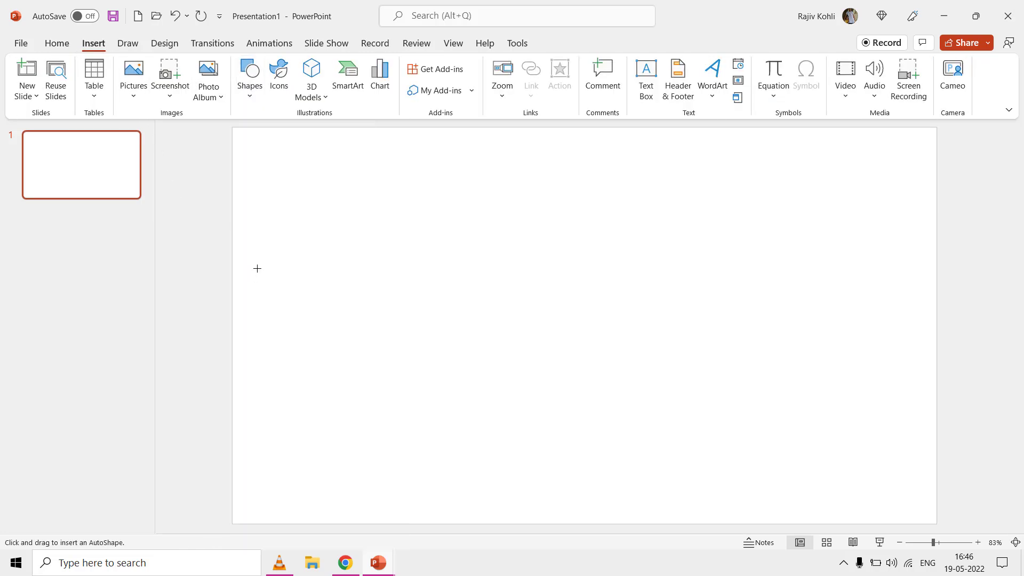
click(287, 180)
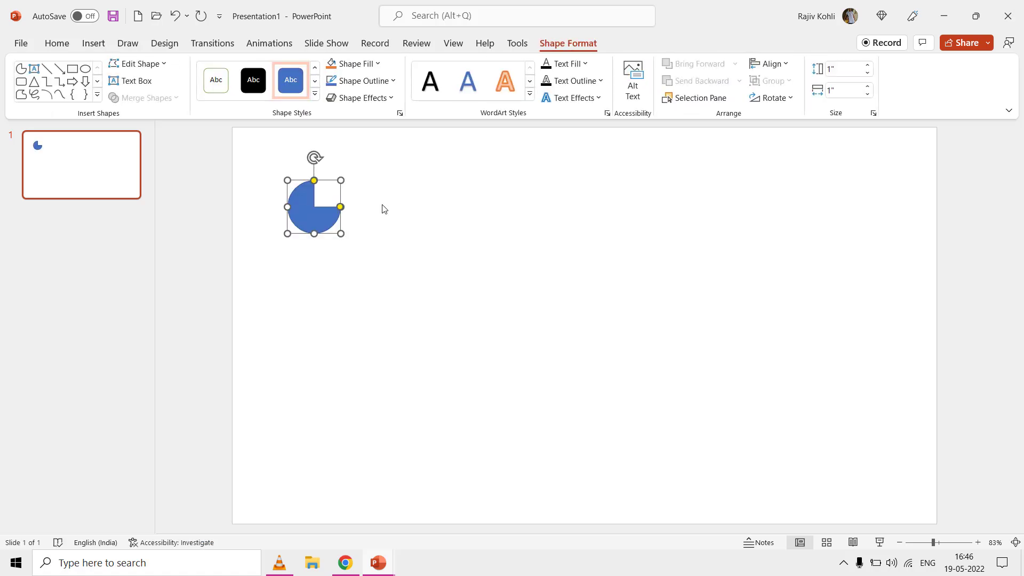
click(93, 44)
click(250, 80)
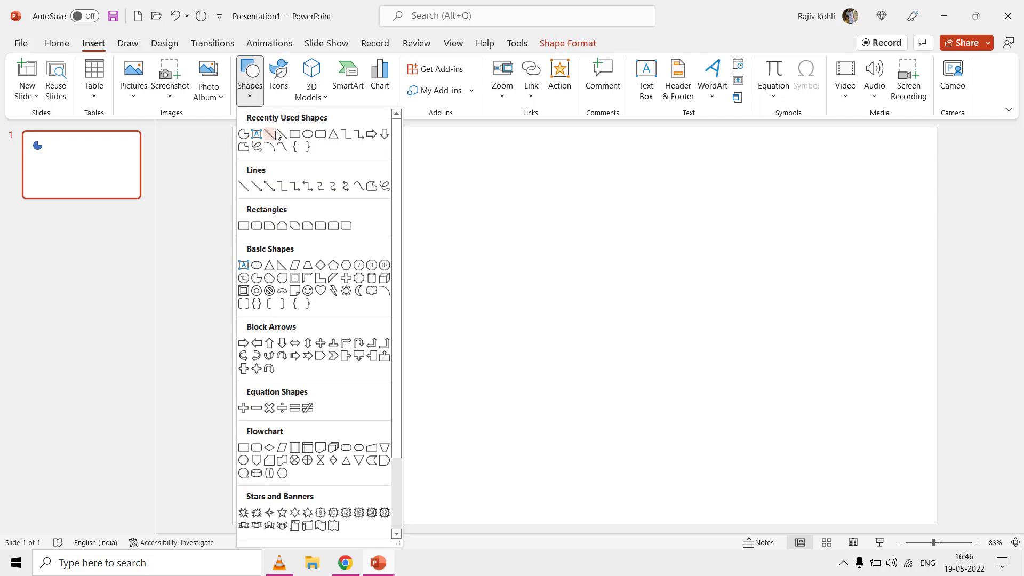
click(308, 134)
Place a blue circle beside the pie and a square cornered on its centre.
click(391, 186)
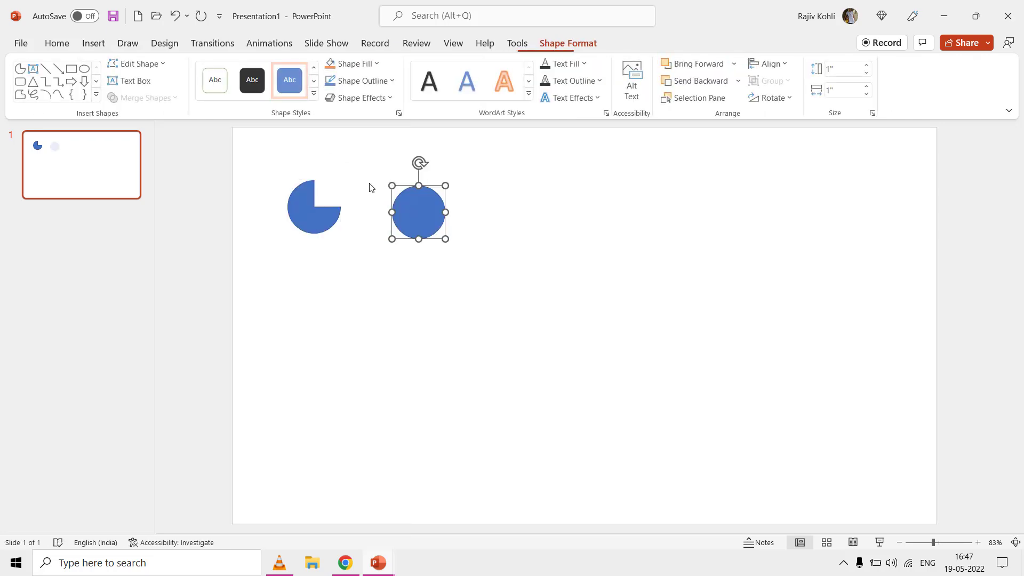
click(93, 43)
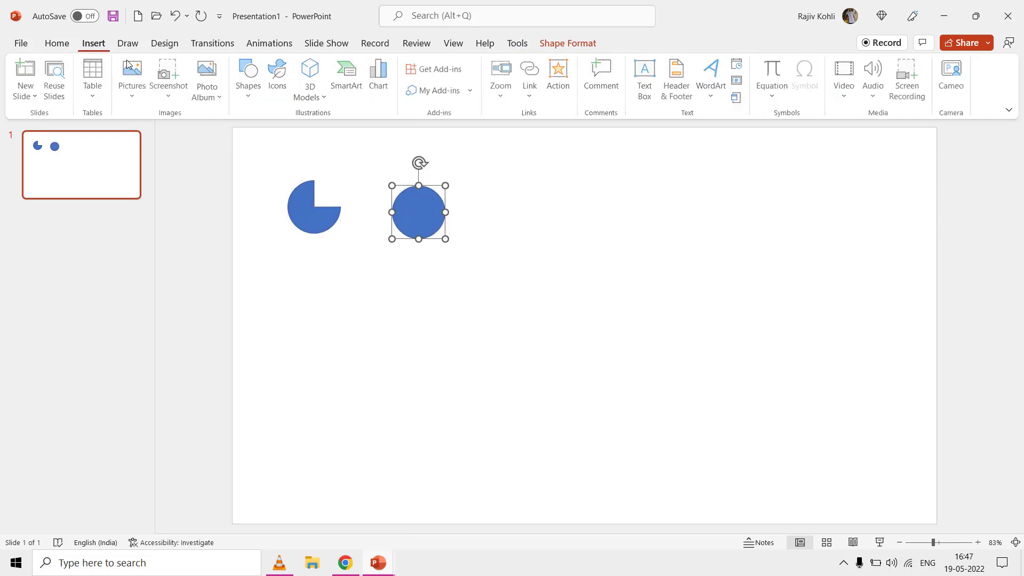
click(257, 97)
click(298, 136)
click(428, 212)
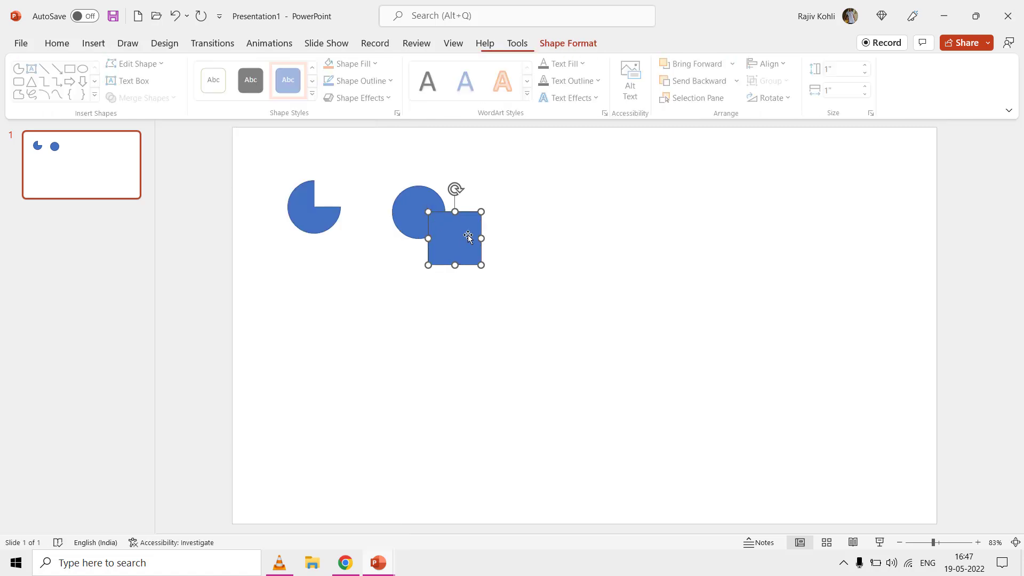
drag(467, 248, 453, 243)
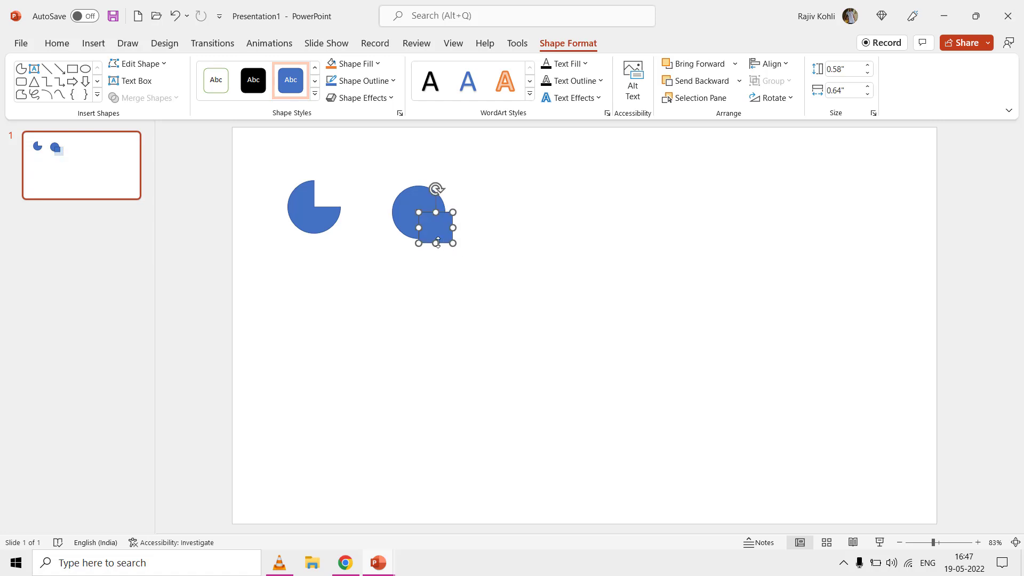
Make the square white with no outline so it hides the circle's quarter.
click(361, 64)
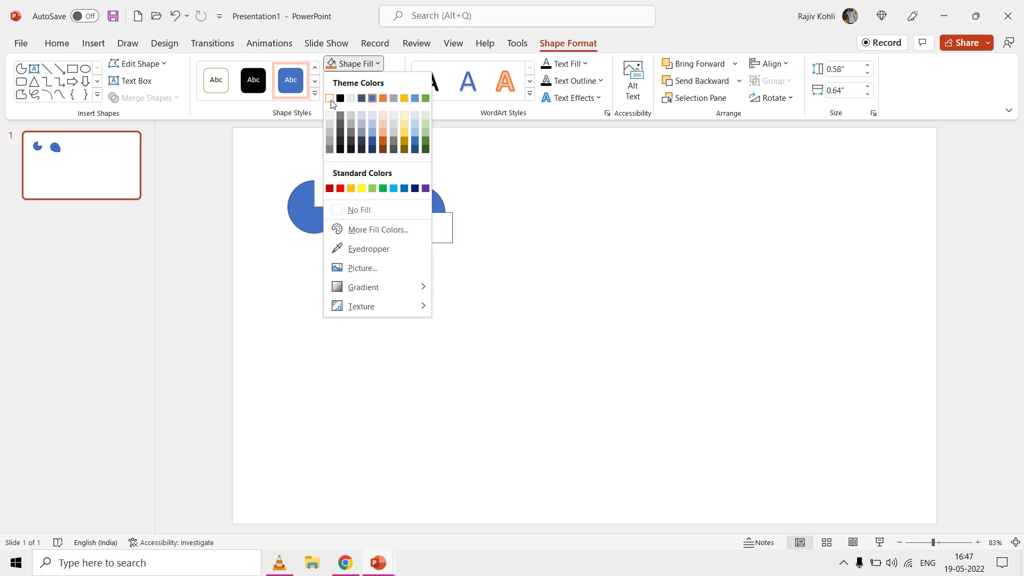
click(330, 99)
click(360, 80)
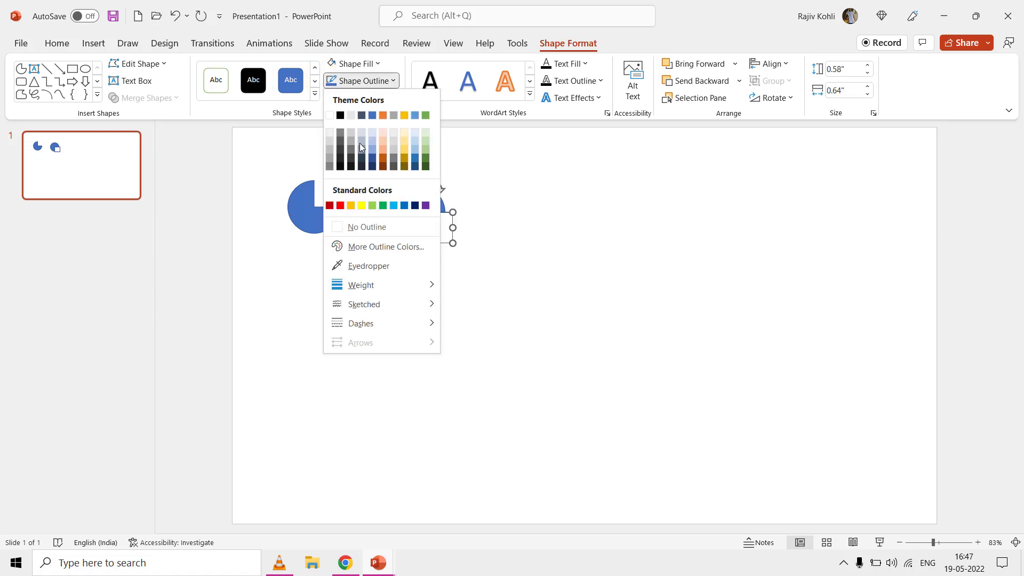
click(355, 229)
click(475, 185)
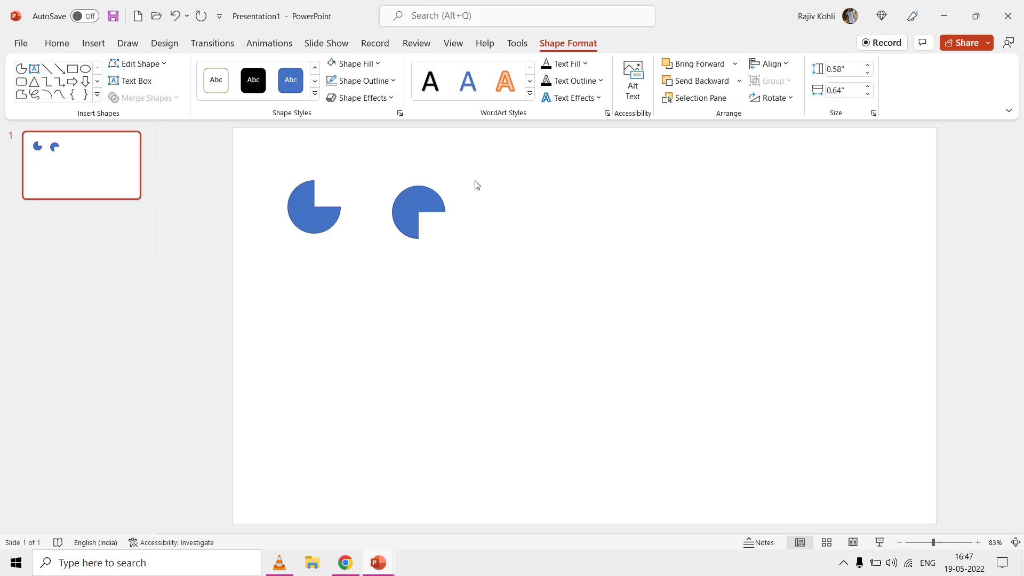
click(422, 229)
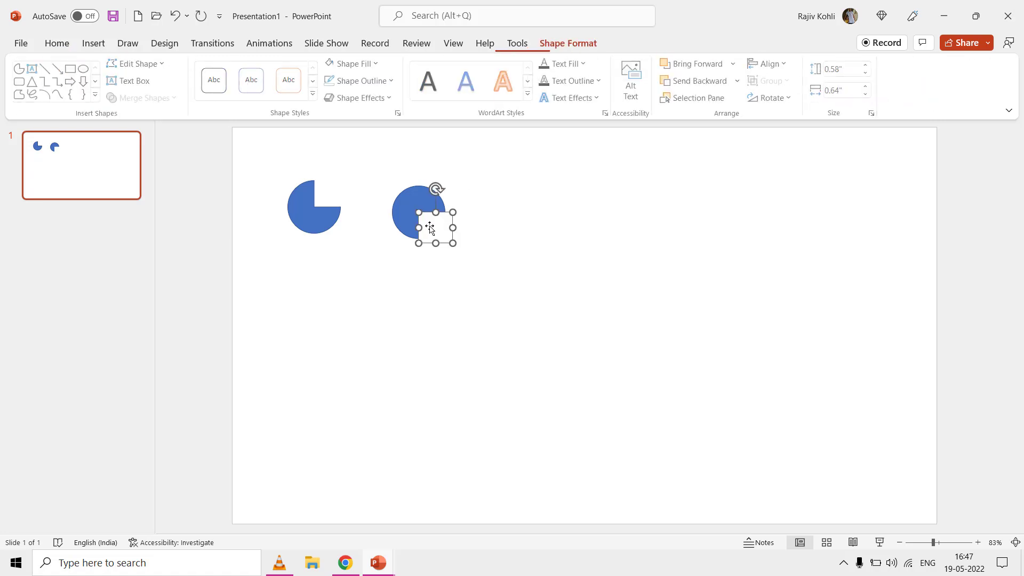
Set the slide background colour to gold.
right_click(465, 178)
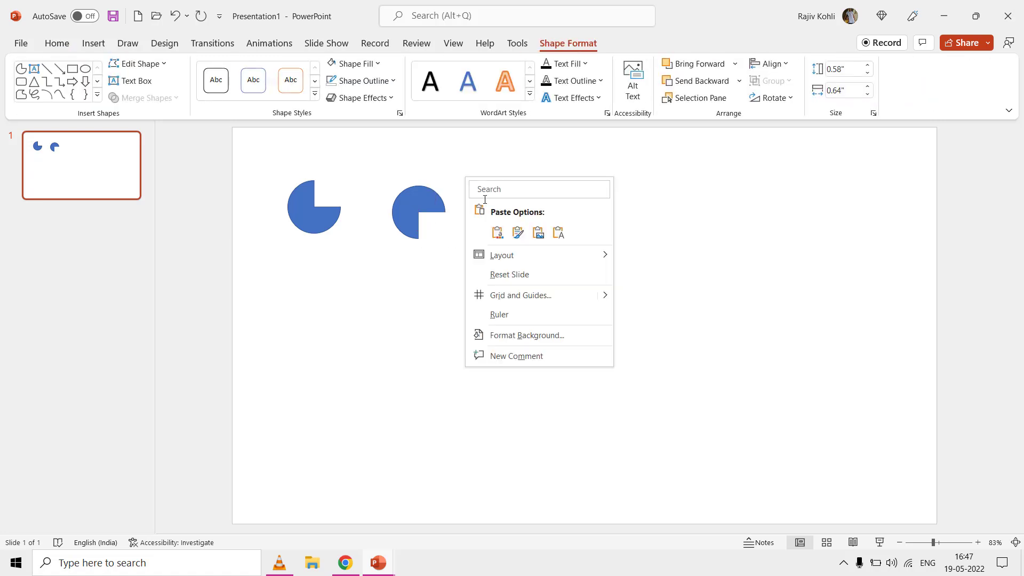
click(507, 333)
click(984, 293)
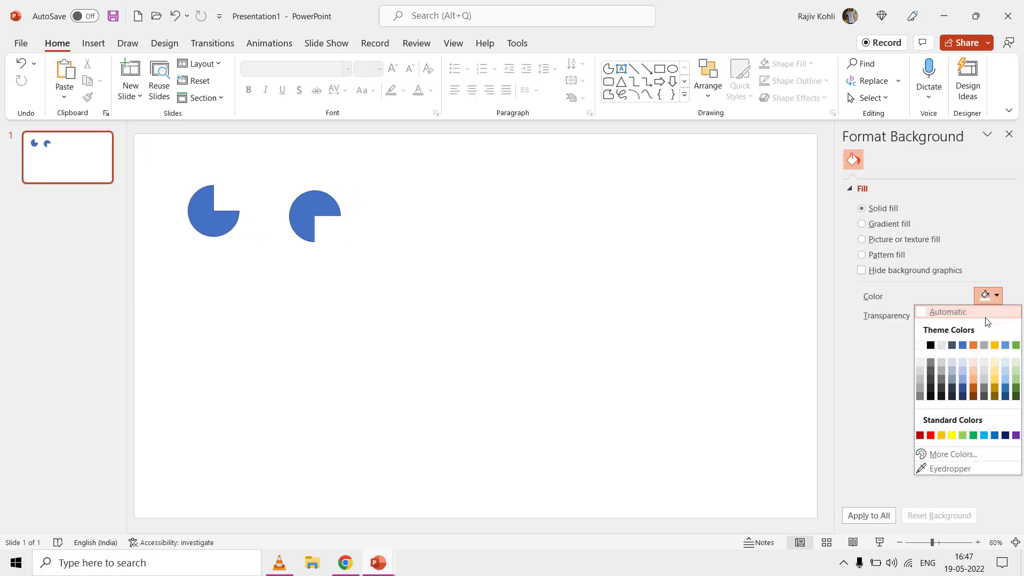
click(986, 344)
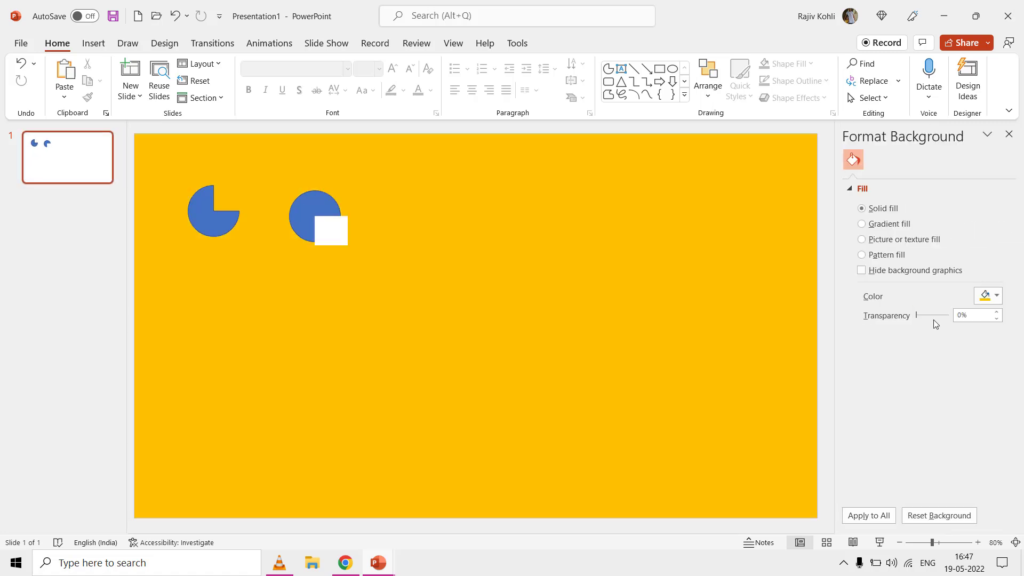
Fill the square gold, then undo both the gold fill and gold background.
click(326, 230)
click(567, 43)
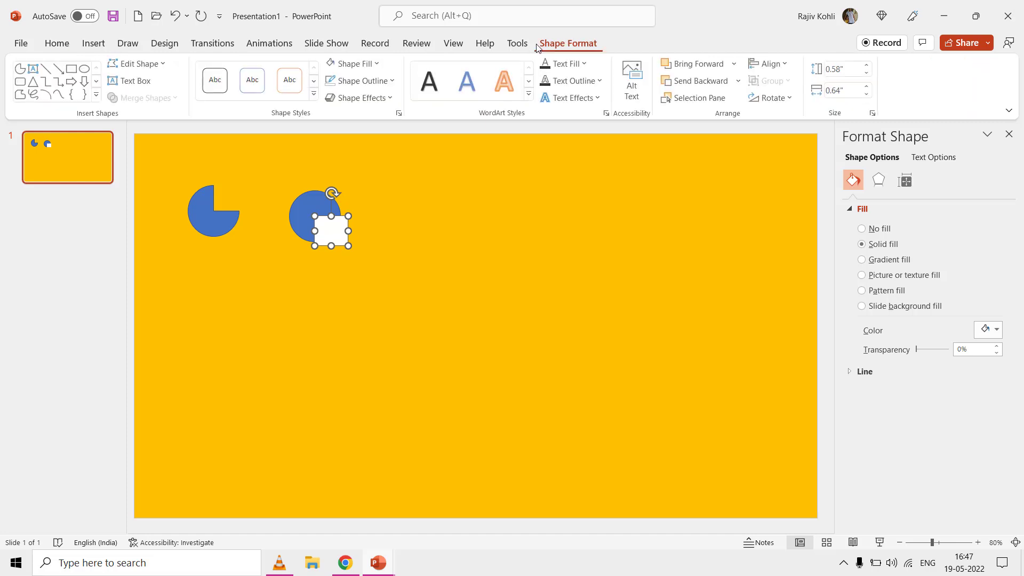
click(367, 63)
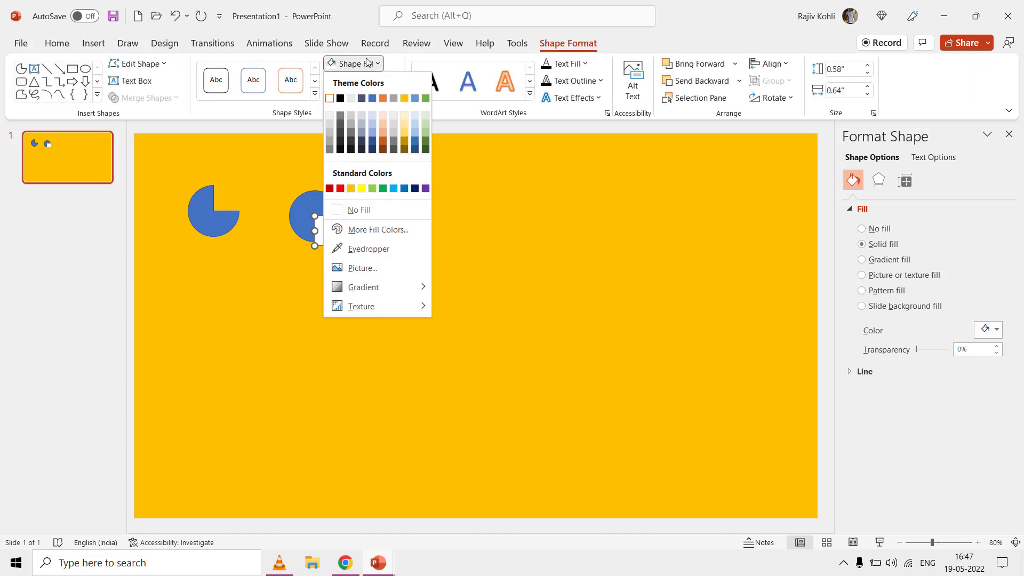
click(405, 97)
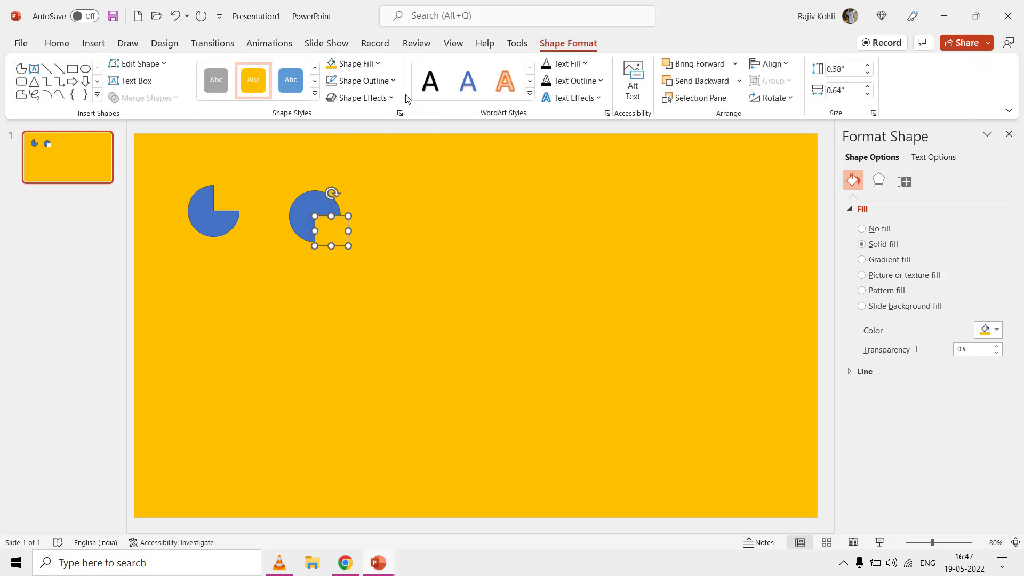
click(175, 16)
click(175, 15)
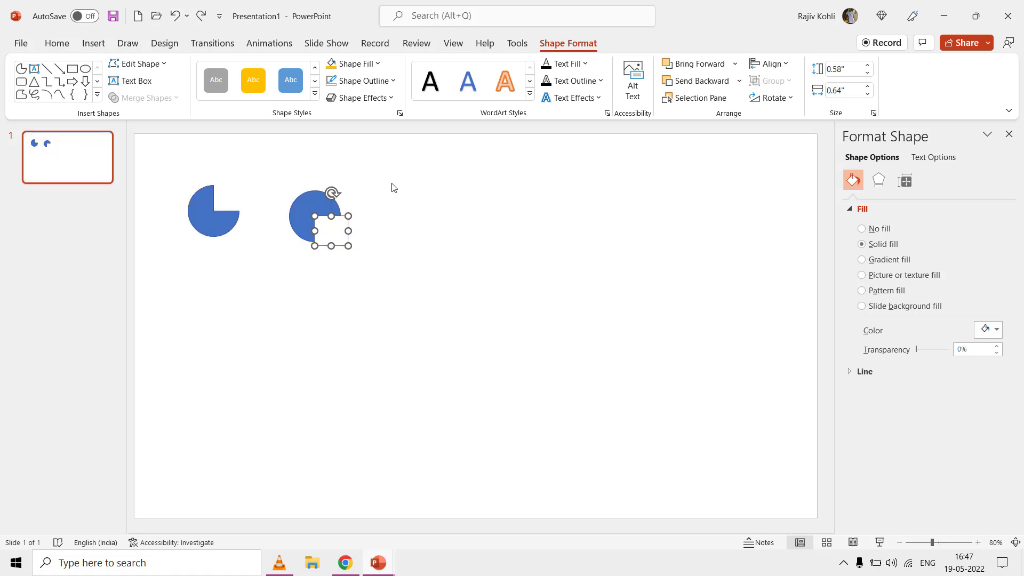
click(377, 171)
Group the circle and white square and move the group level with the first pie.
click(315, 204)
shift+click(326, 224)
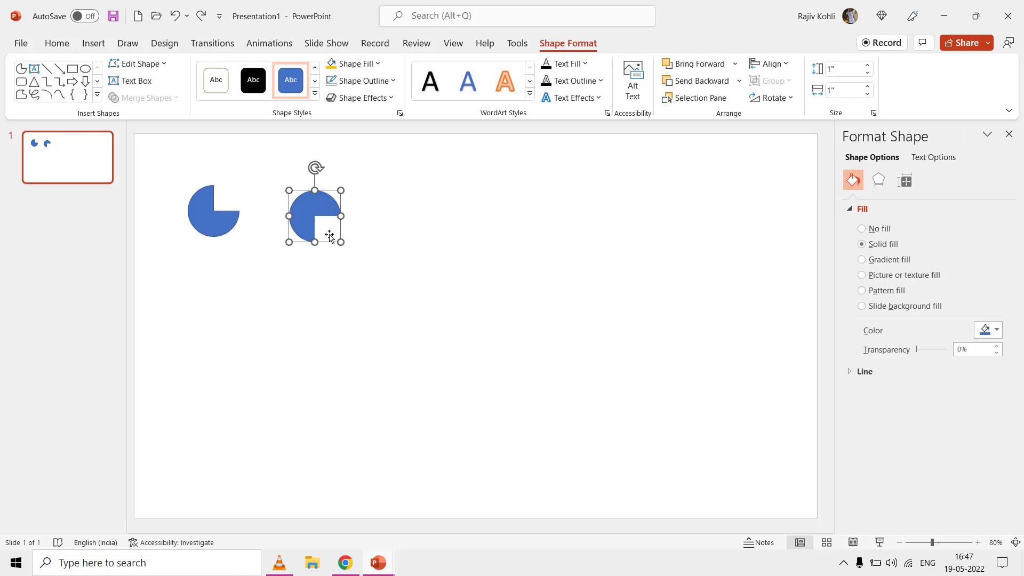
click(771, 80)
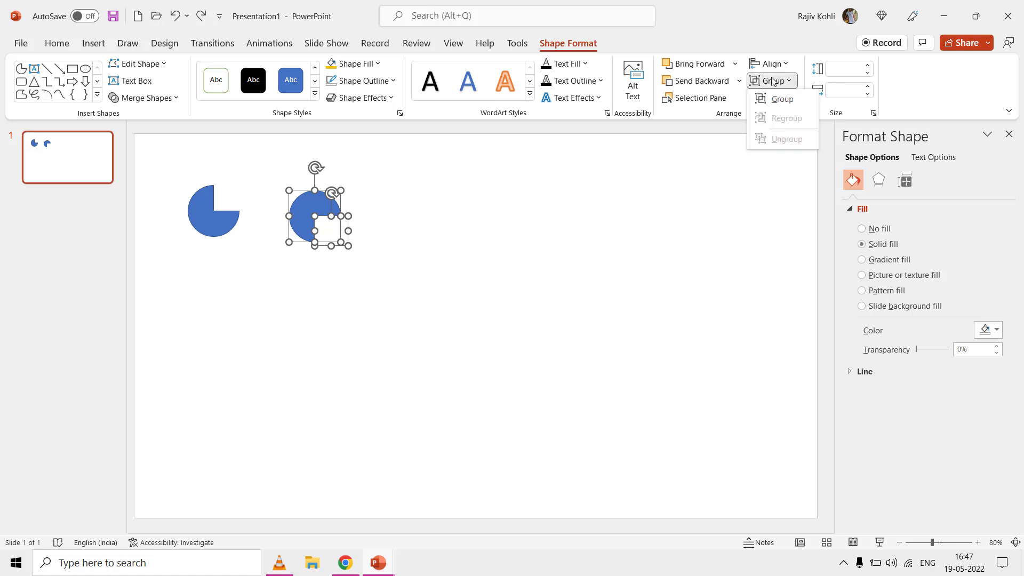
click(774, 100)
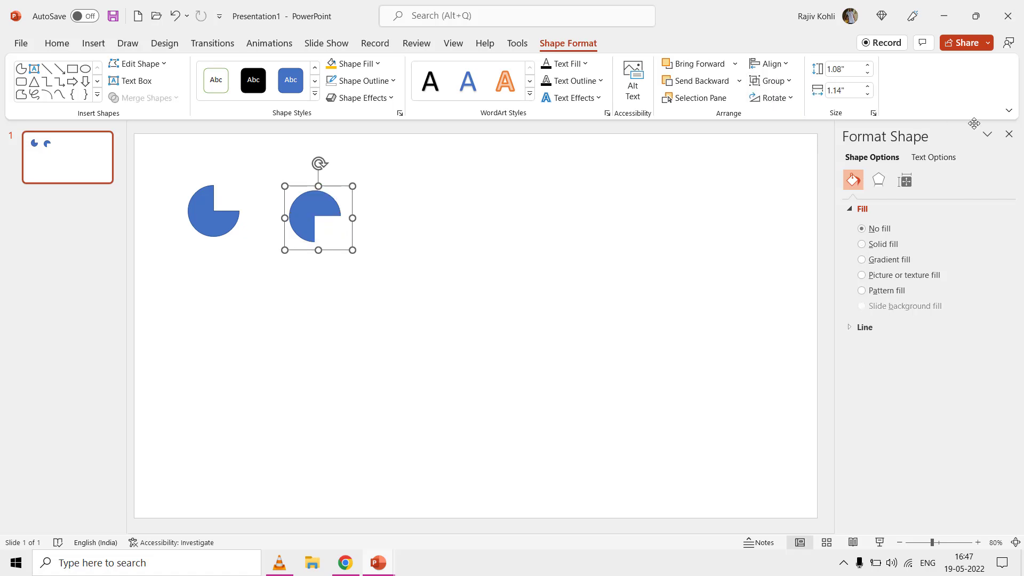
click(1008, 138)
drag(421, 205, 410, 196)
Draw a new circle and a 1" square over its lower-right quarter.
click(499, 194)
click(104, 45)
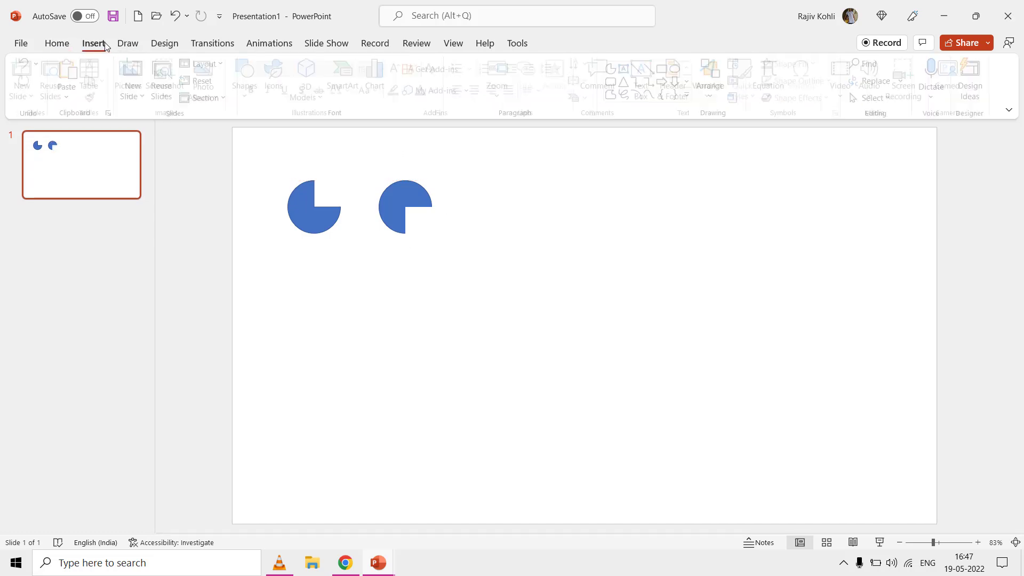
click(250, 77)
click(305, 135)
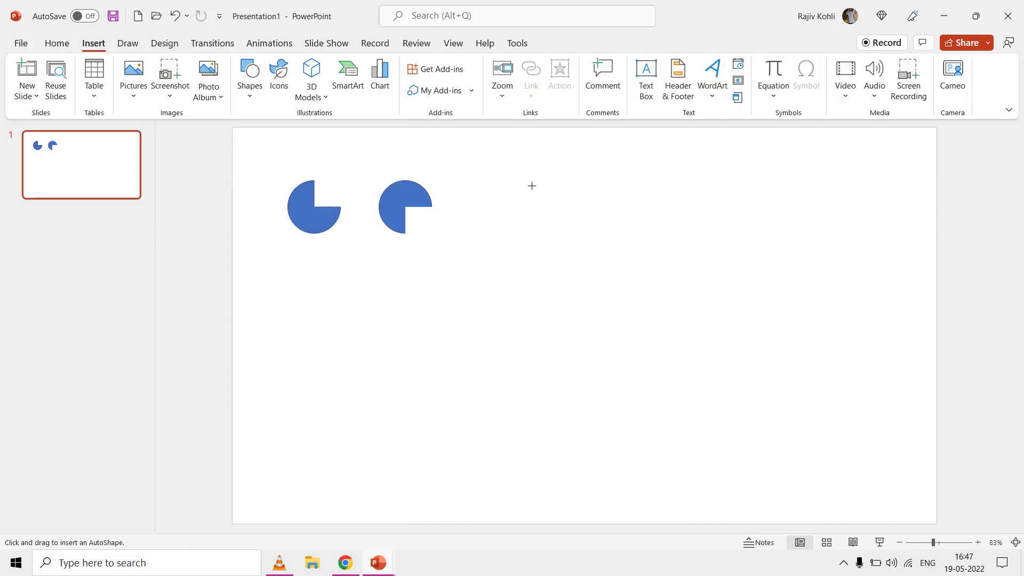
click(531, 185)
click(93, 44)
click(247, 103)
click(294, 140)
click(491, 203)
drag(528, 238, 561, 248)
Subtract the square from the circle and move the result into line with the others.
click(521, 215)
shift+click(553, 233)
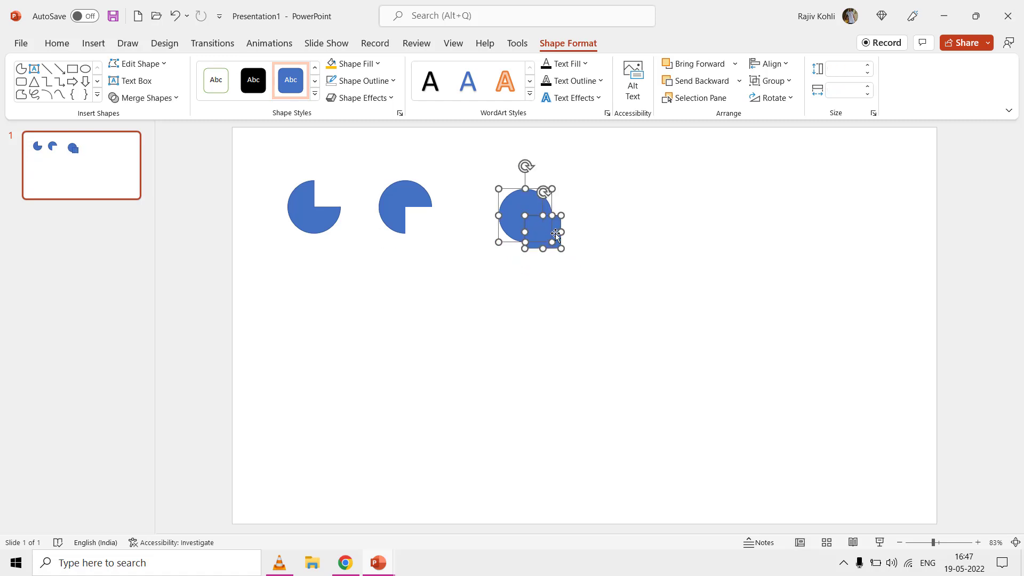
click(167, 97)
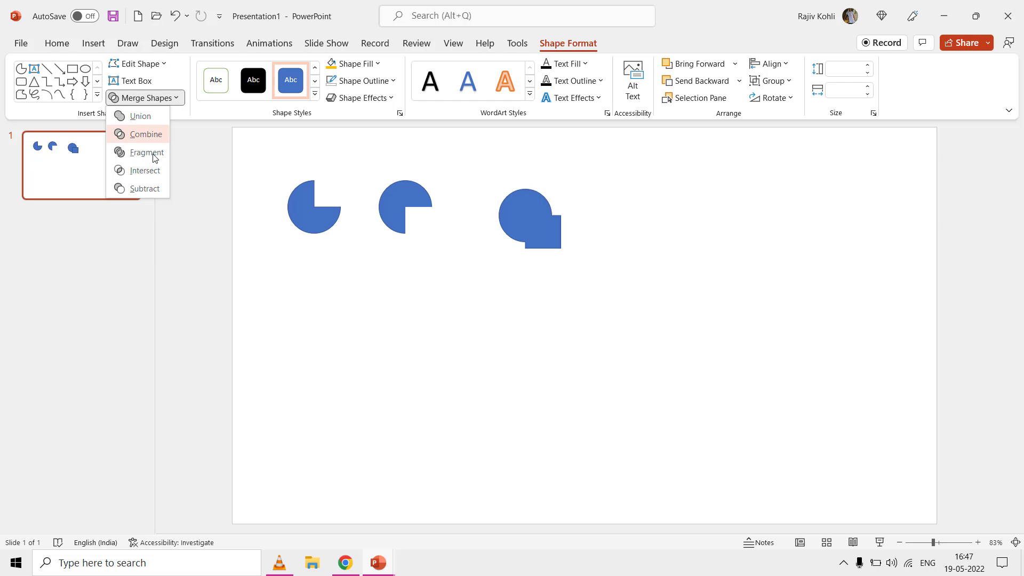
click(140, 187)
drag(534, 213, 505, 204)
Apply a Spin animation to the first three-quarter circle.
click(305, 222)
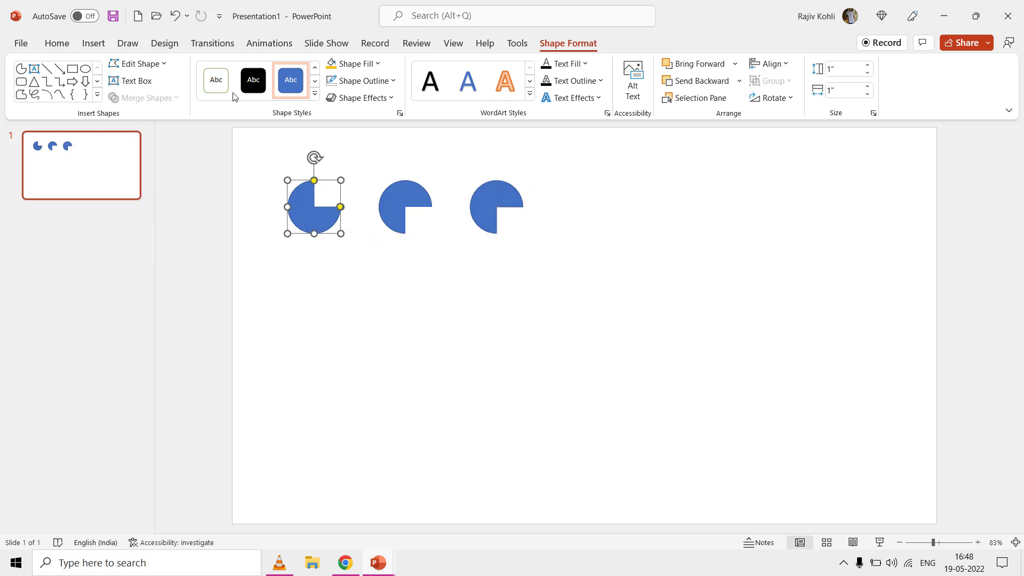
click(247, 46)
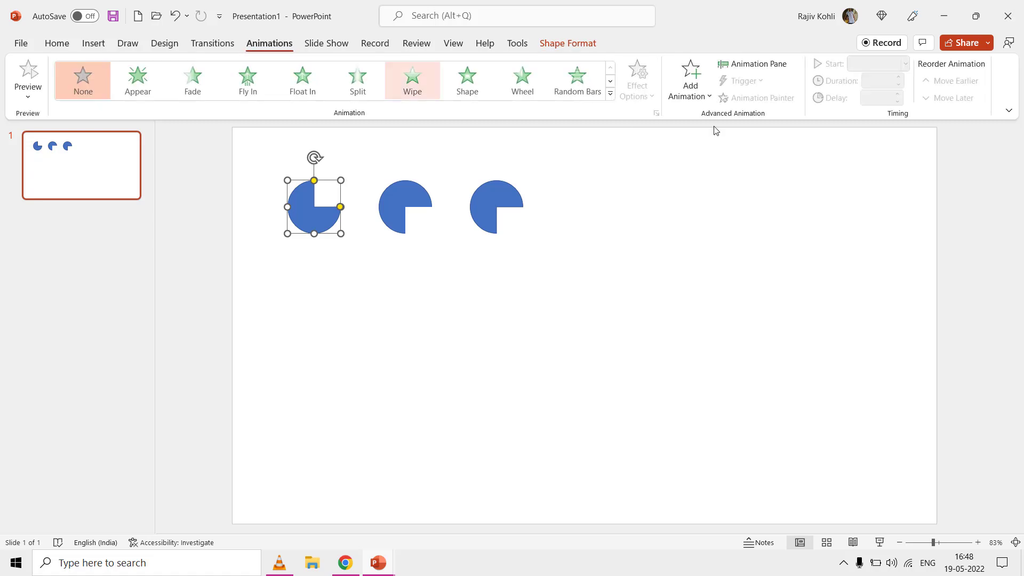
click(702, 90)
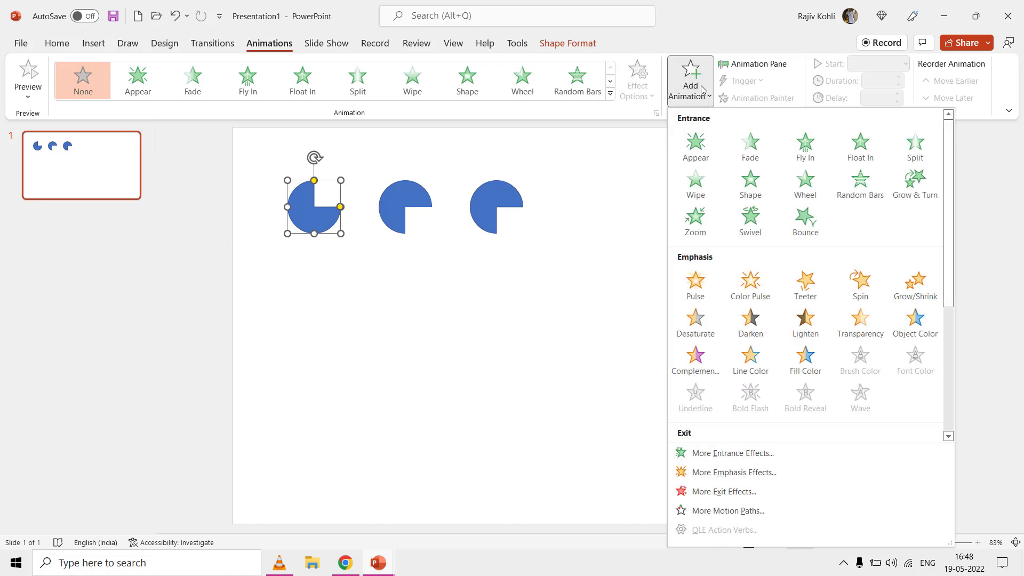
click(859, 283)
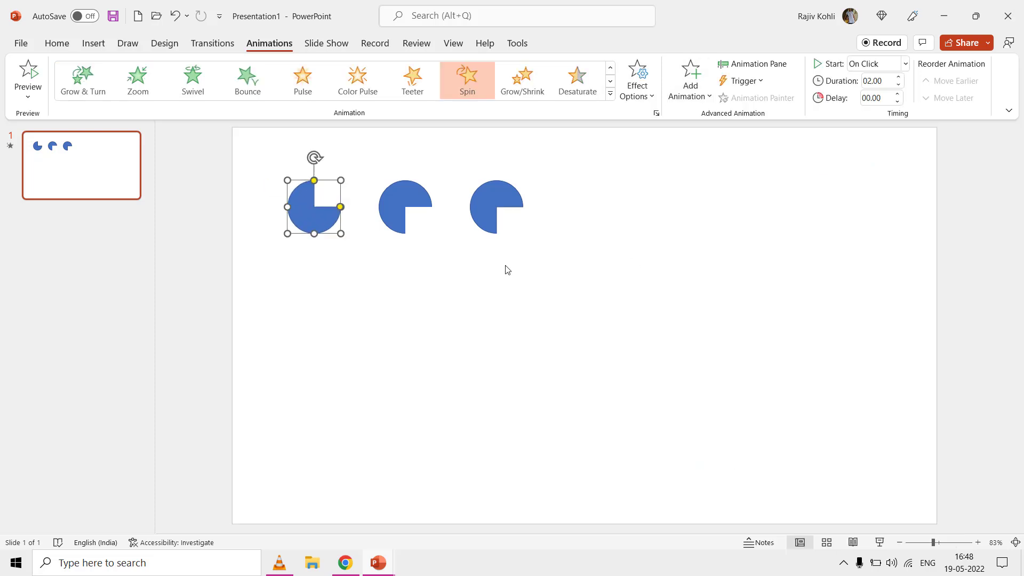
Apply Spin to the second three-quarter circle and show the Animation Pane.
click(405, 199)
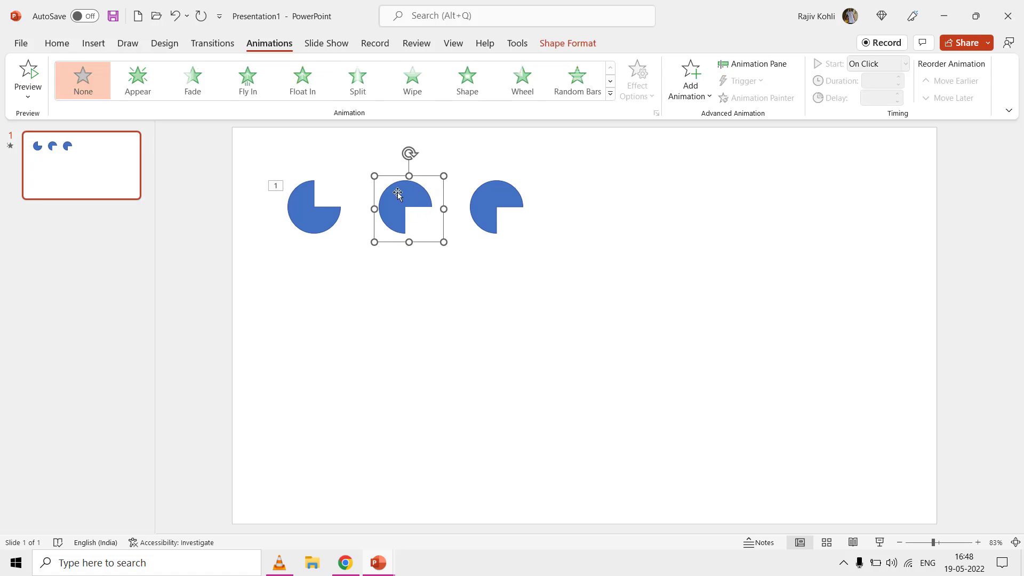
click(685, 83)
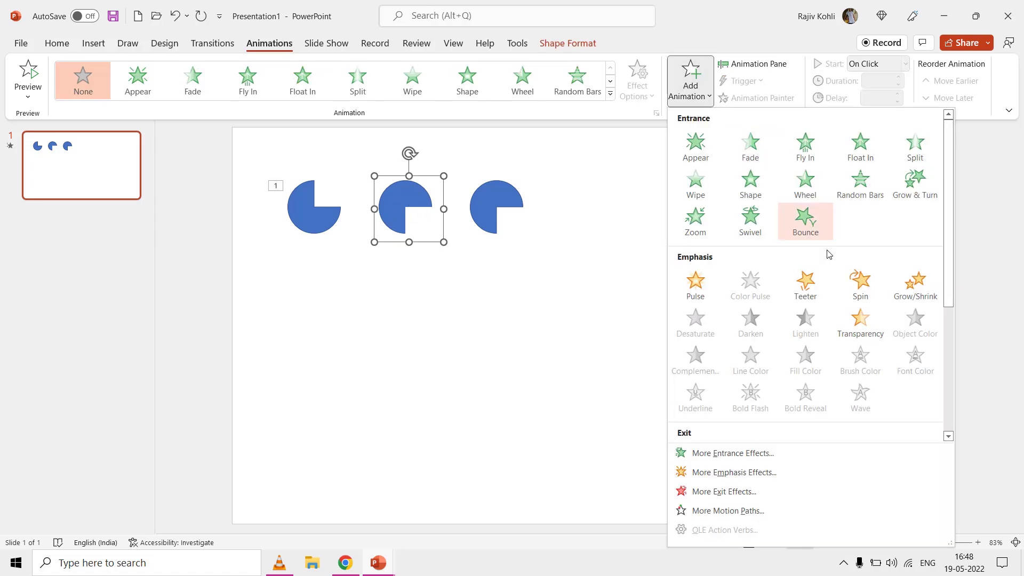
click(867, 293)
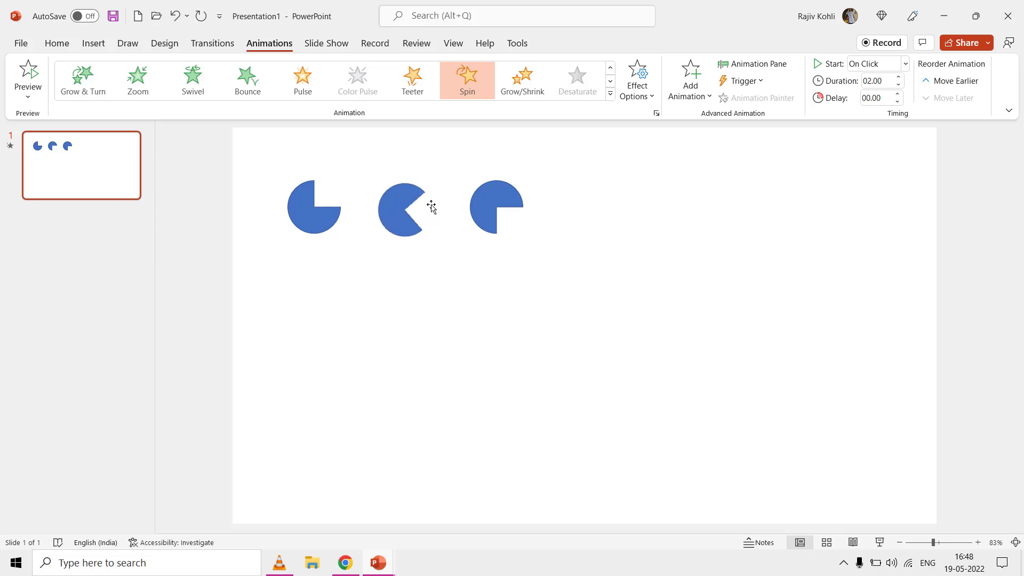
click(777, 65)
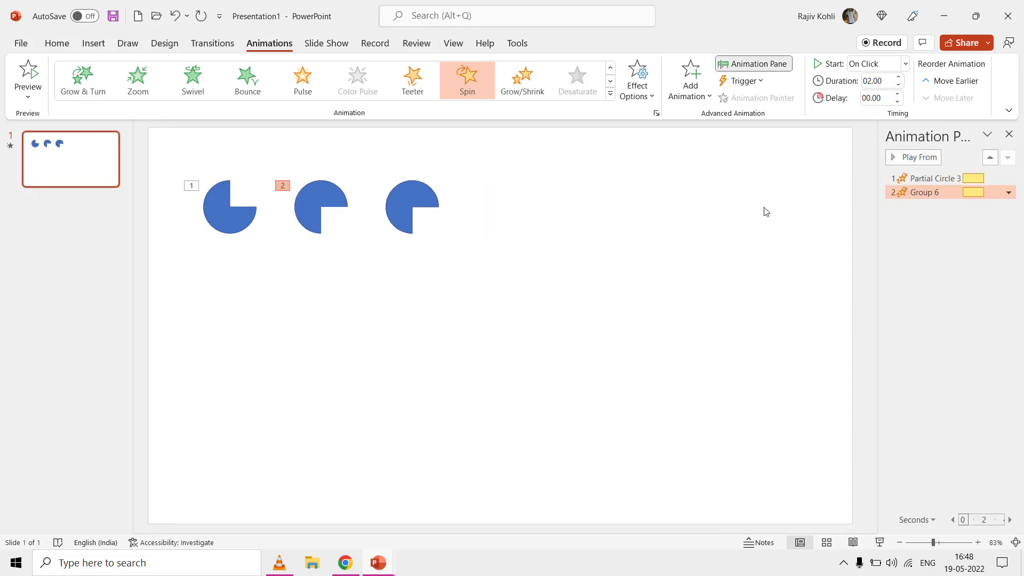
Preview the spins, then zoom to 300% to inspect Group 6's off-centre box.
click(905, 158)
click(310, 219)
scroll(338, 228, up, 5)
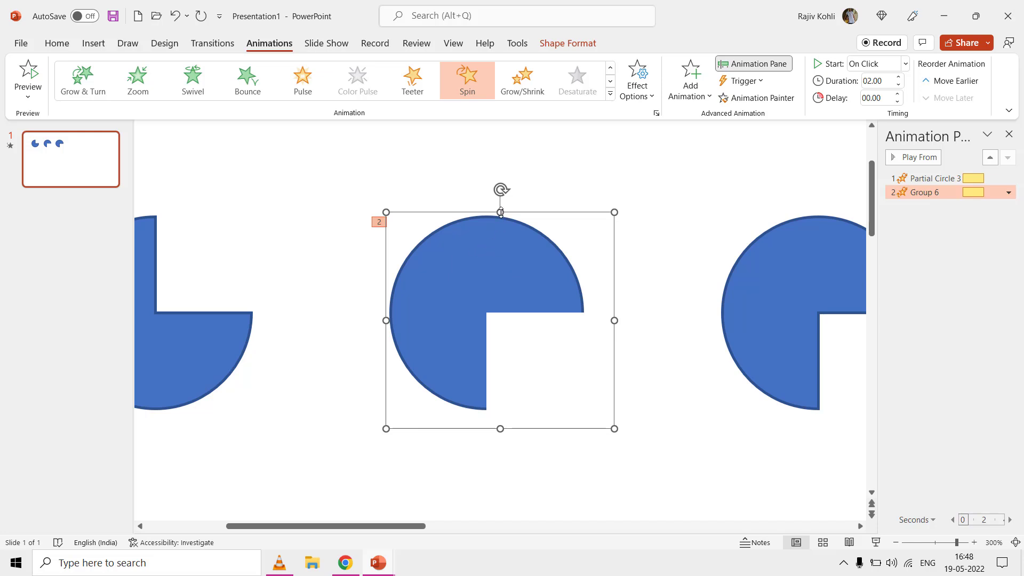
drag(500, 212, 500, 208)
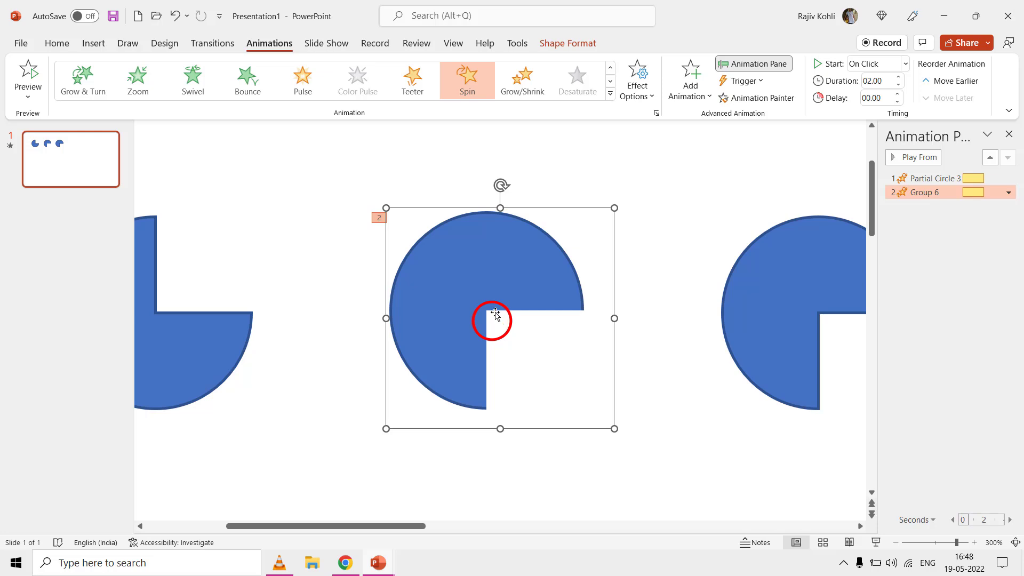
click(449, 254)
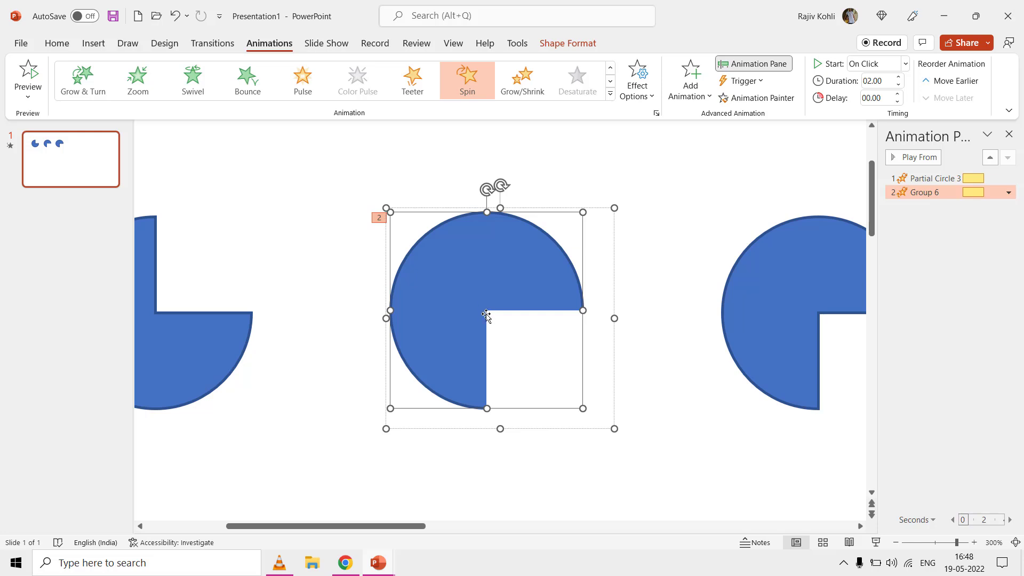
click(338, 254)
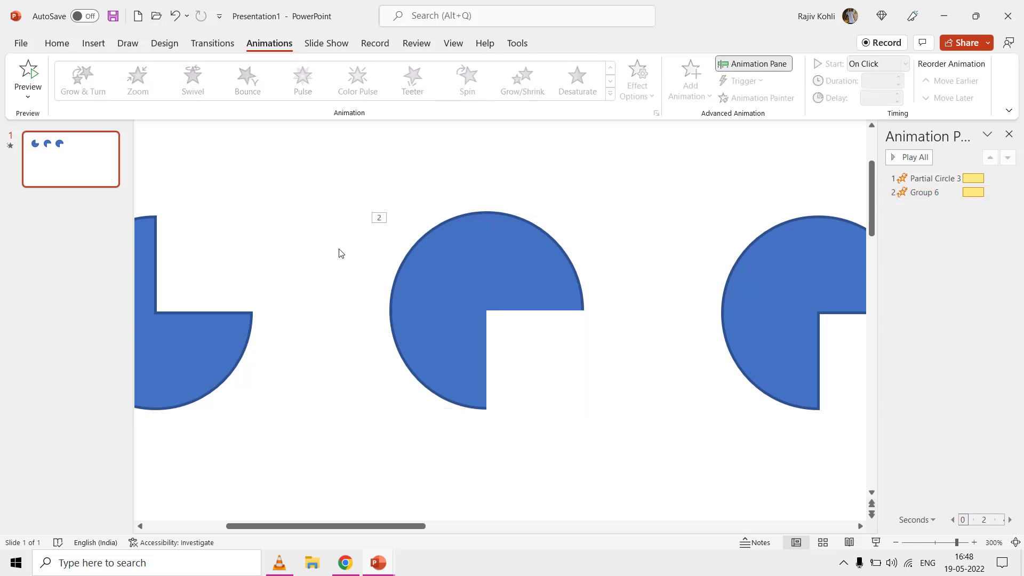
click(94, 43)
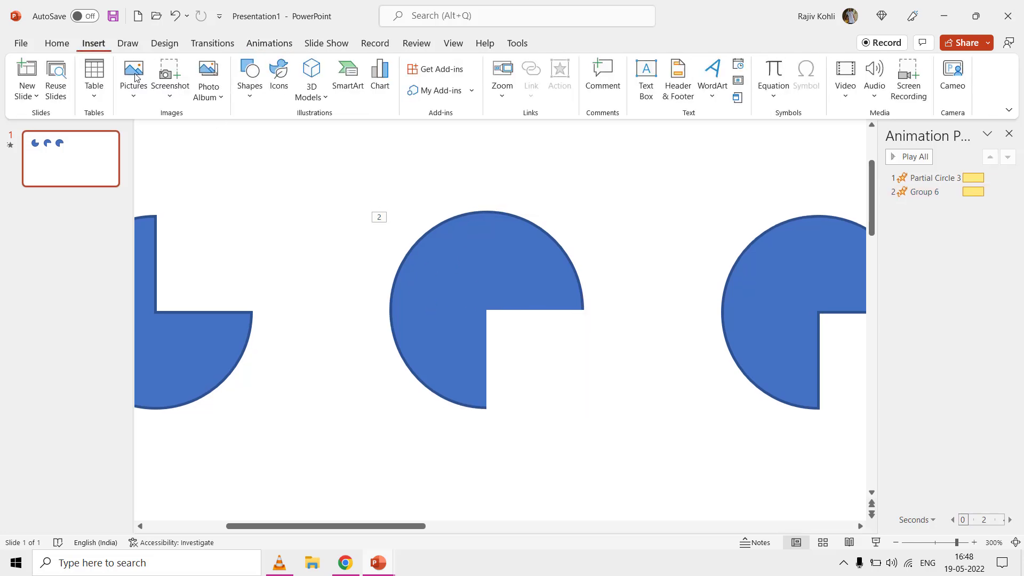
Draw a circle matching the second pie, send it to back, and group it with Group 6.
click(251, 96)
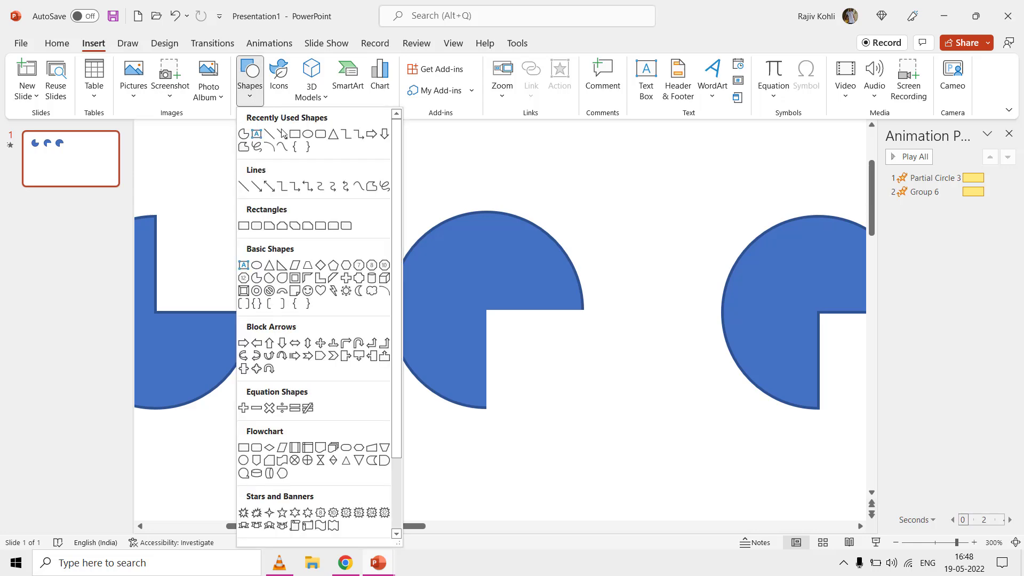
click(308, 137)
click(406, 233)
drag(528, 307, 497, 296)
drag(582, 407, 590, 414)
click(739, 80)
click(714, 117)
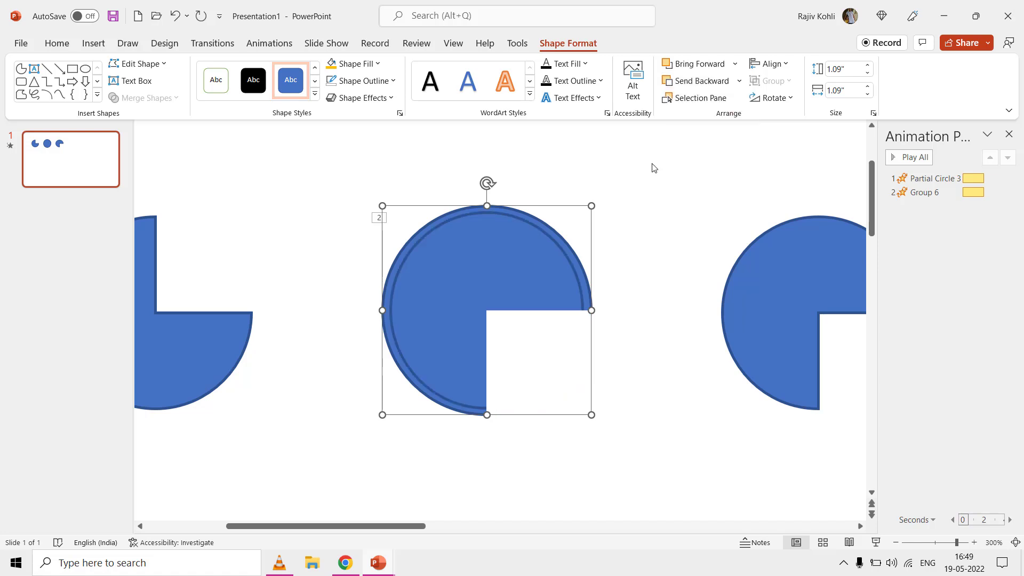
shift+click(484, 235)
click(772, 81)
click(721, 115)
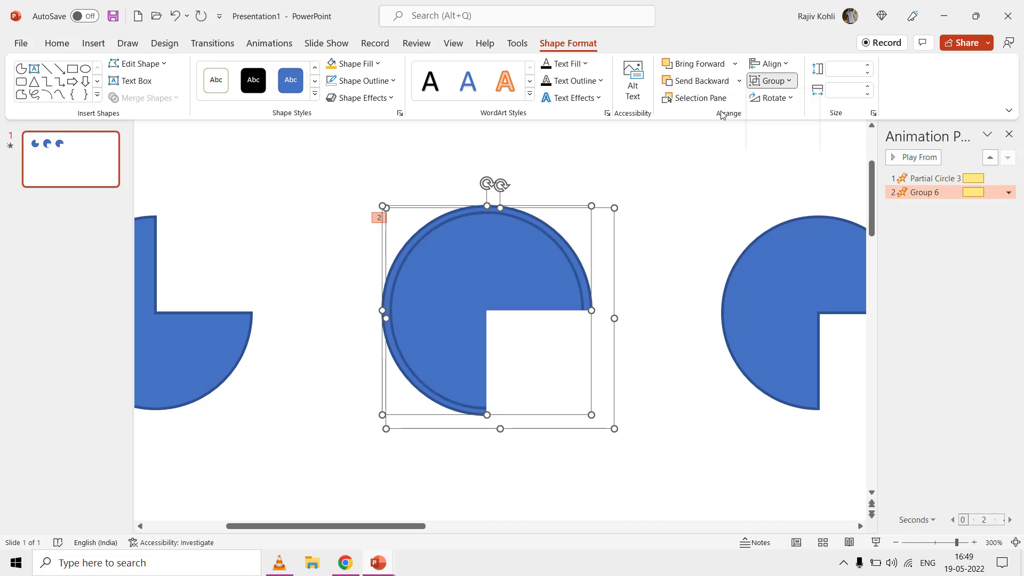
Give the new circle No Fill and No Outline, then select the whole group.
click(483, 208)
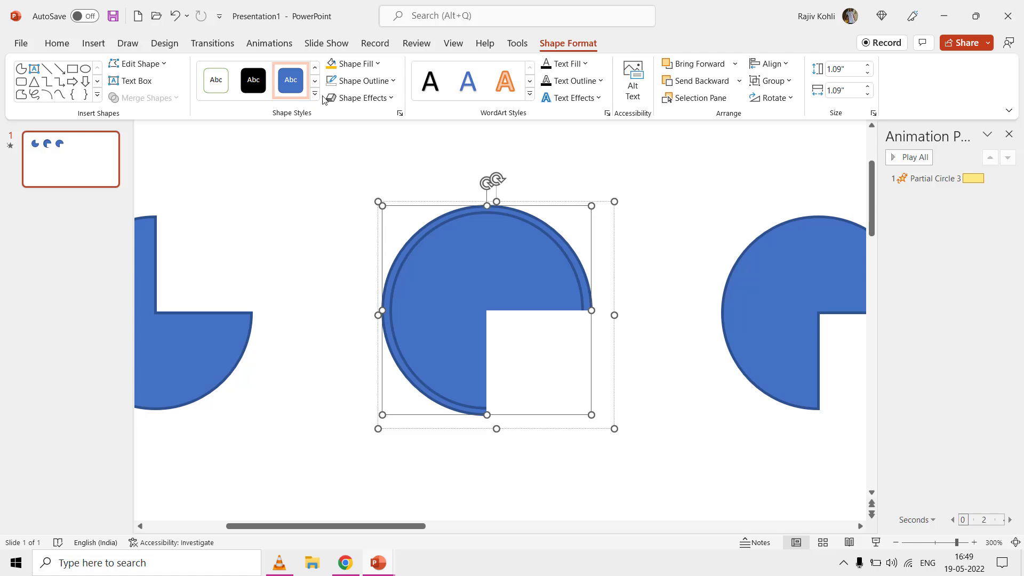
click(356, 64)
click(367, 210)
click(363, 80)
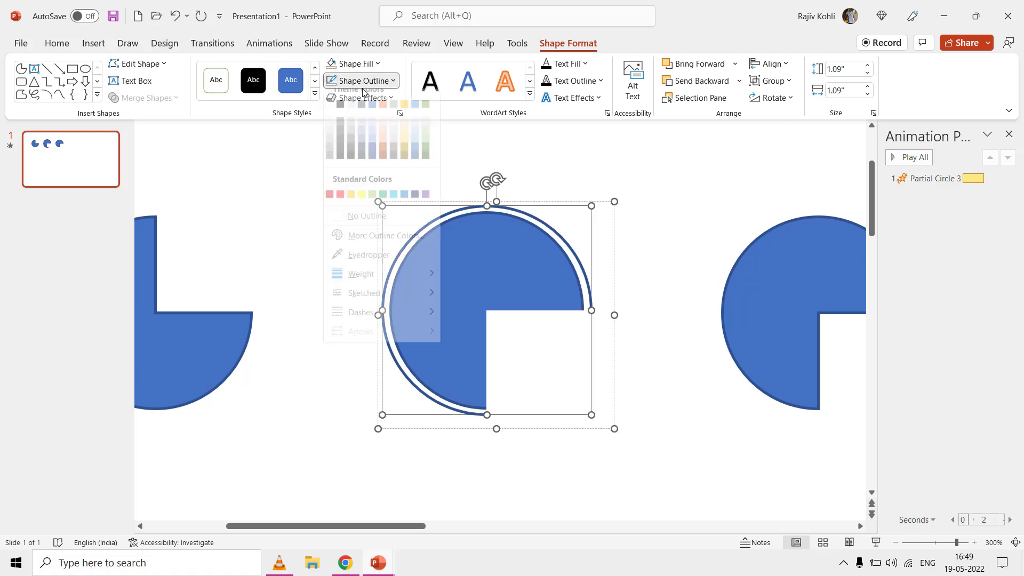
click(367, 226)
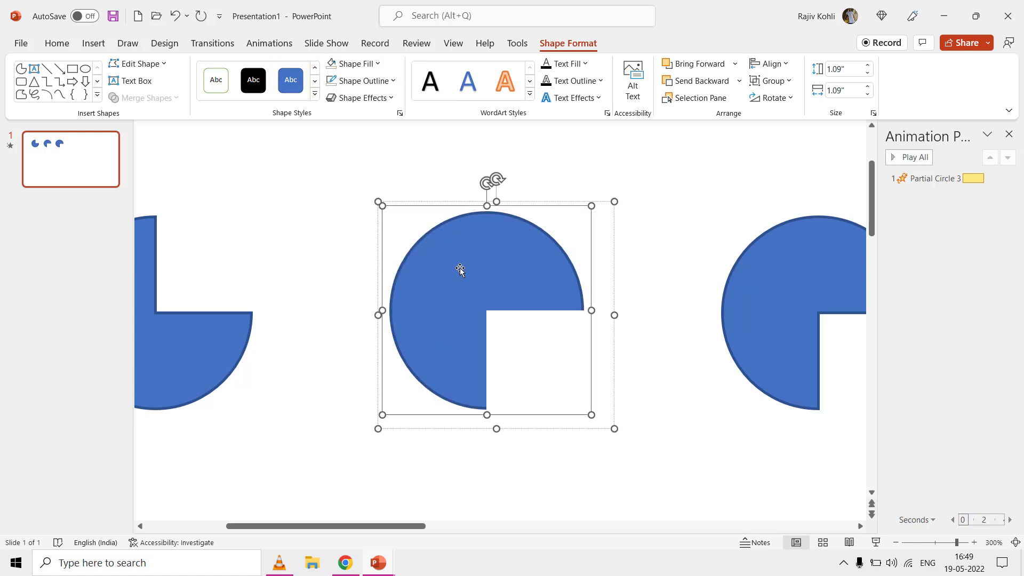
click(574, 175)
click(512, 254)
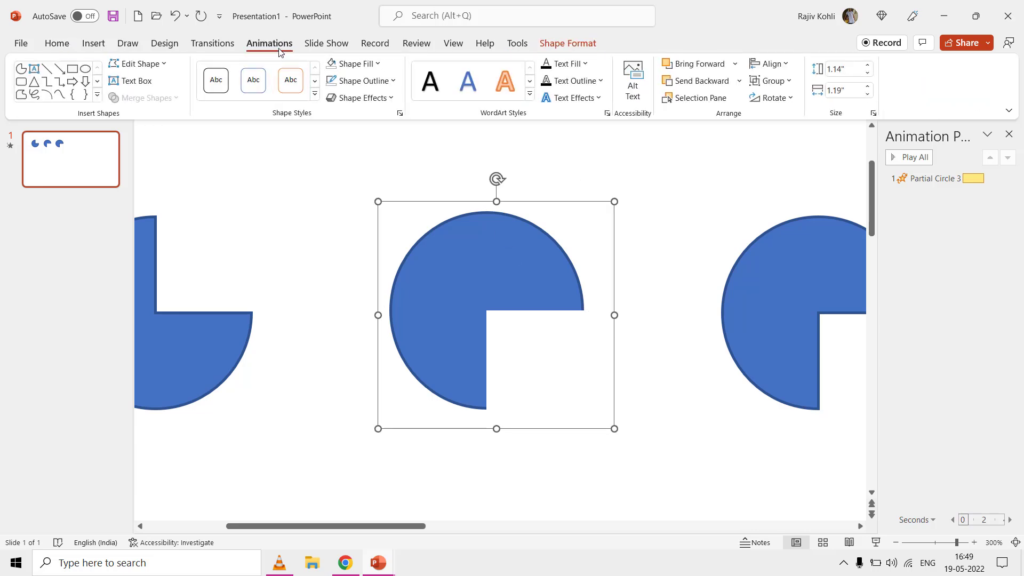
Apply a Spin animation to the middle group and to the third three-quarter circle.
click(270, 43)
click(690, 80)
click(848, 283)
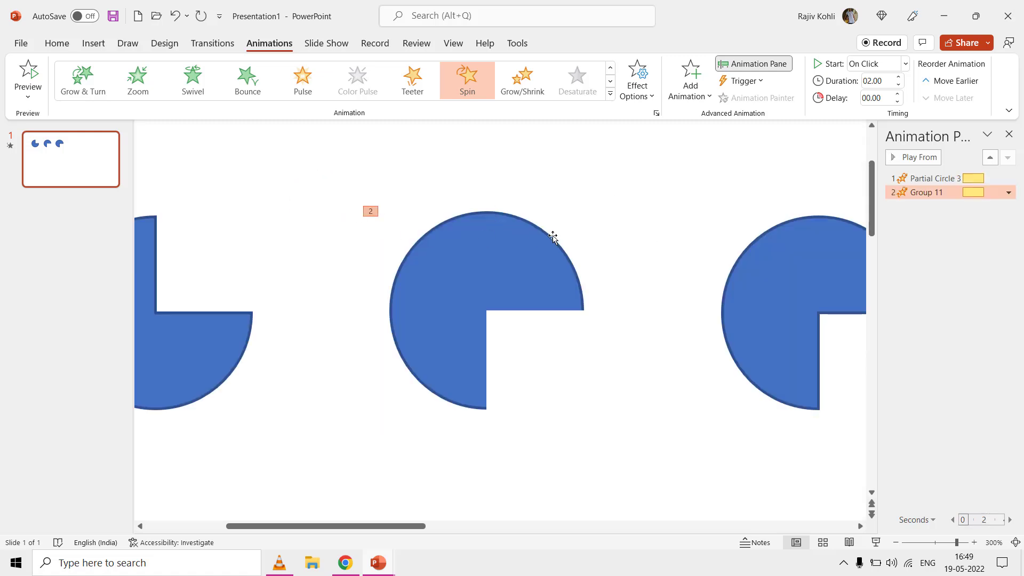
click(765, 259)
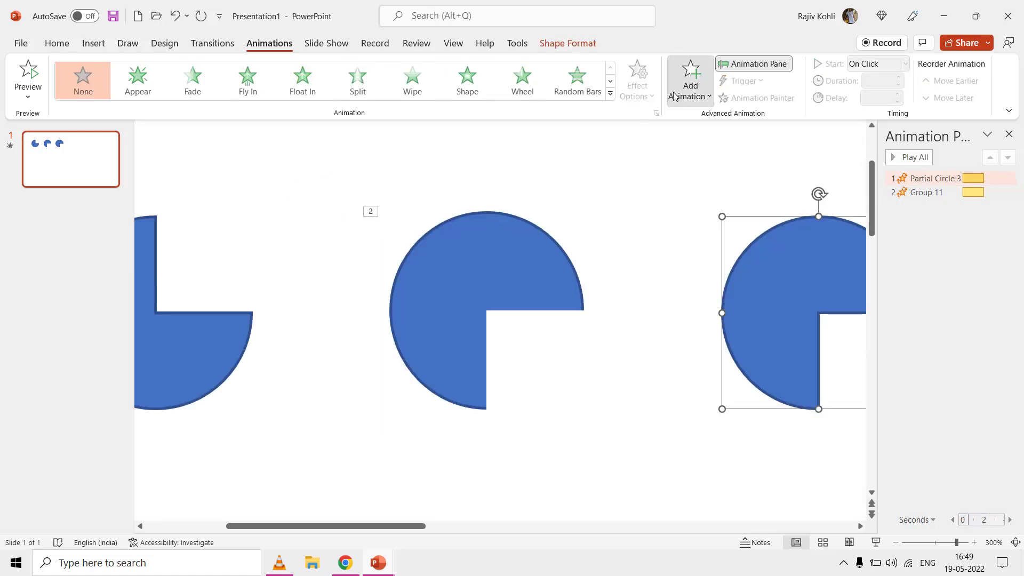
click(675, 95)
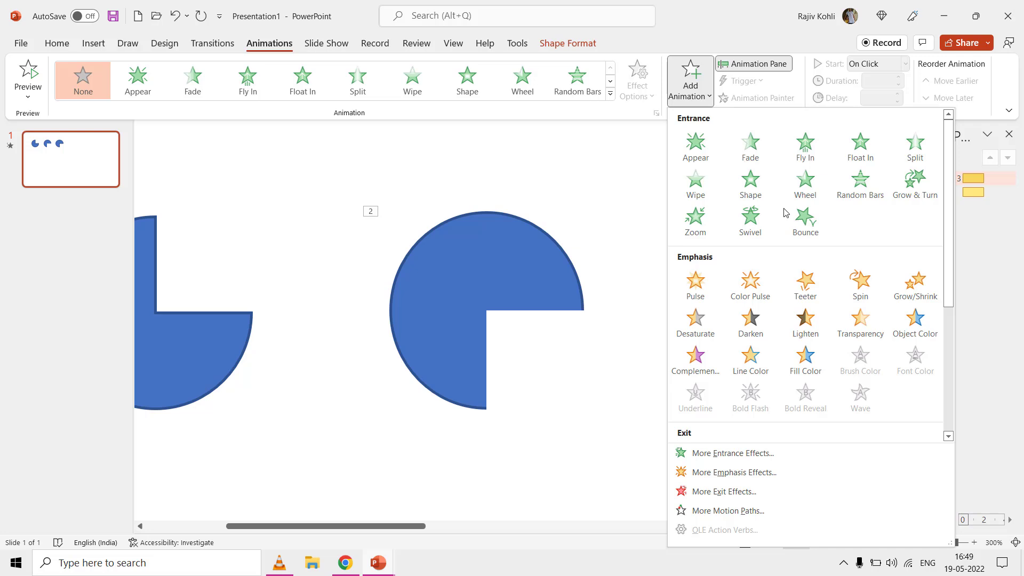
click(856, 293)
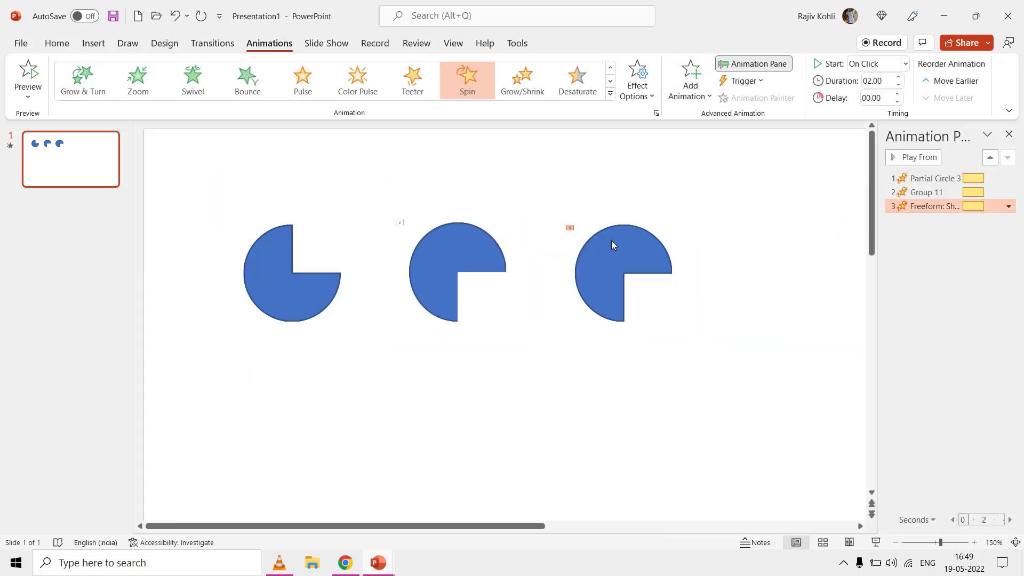
Preview the spins, then delete the second and third shapes together.
click(617, 254)
click(913, 157)
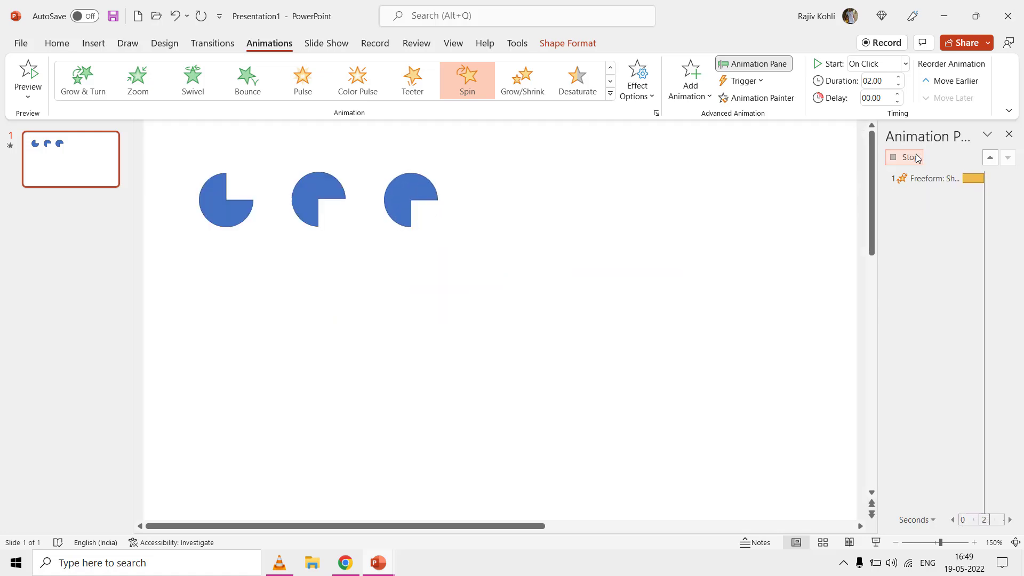
drag(756, 187, 381, 364)
key(Delete)
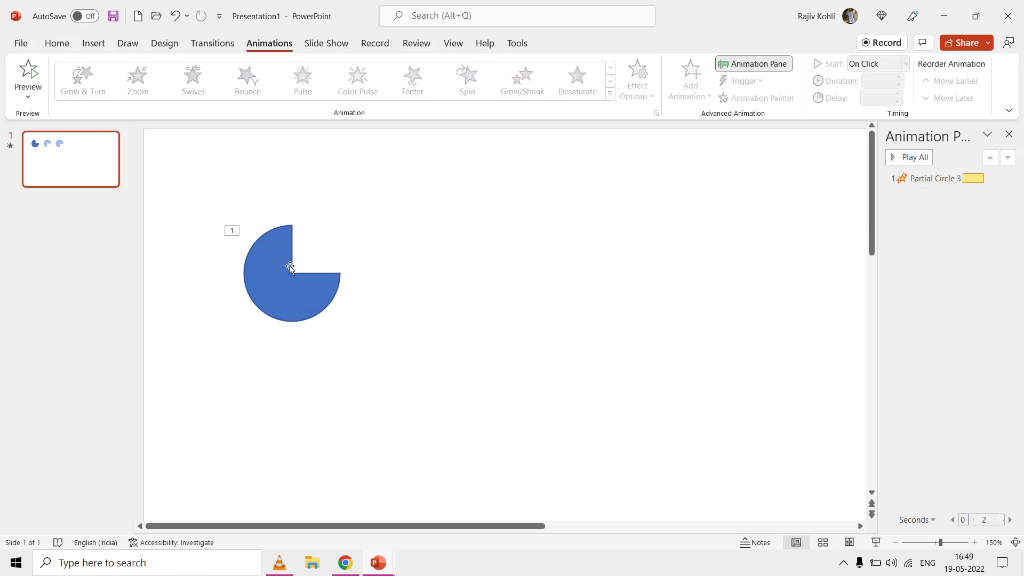
scroll(291, 267, down, 8)
Move the partial circle to the top-left corner and make its spin a Quarter Spin.
click(272, 230)
drag(272, 231, 248, 206)
double_click(933, 178)
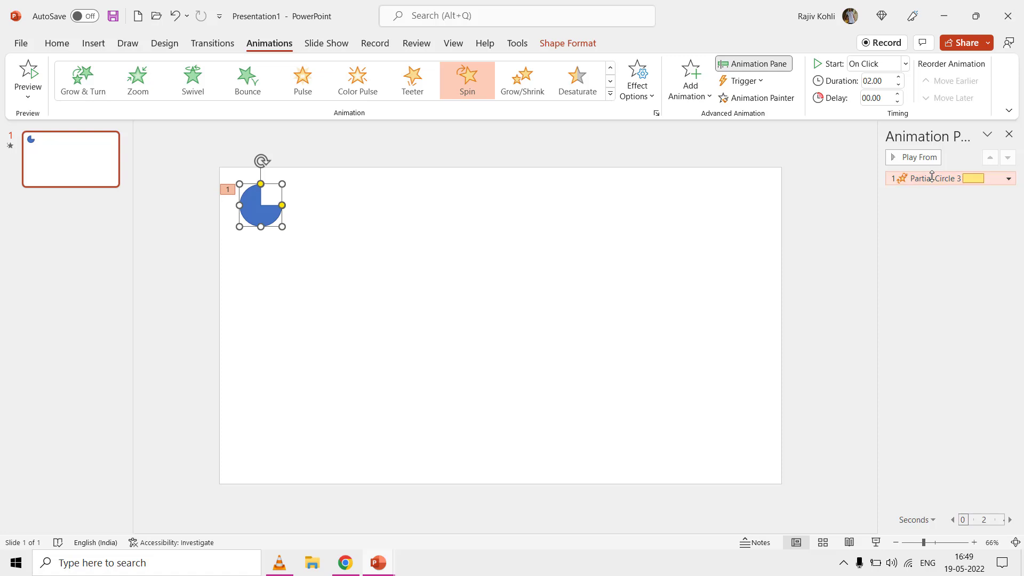
click(538, 206)
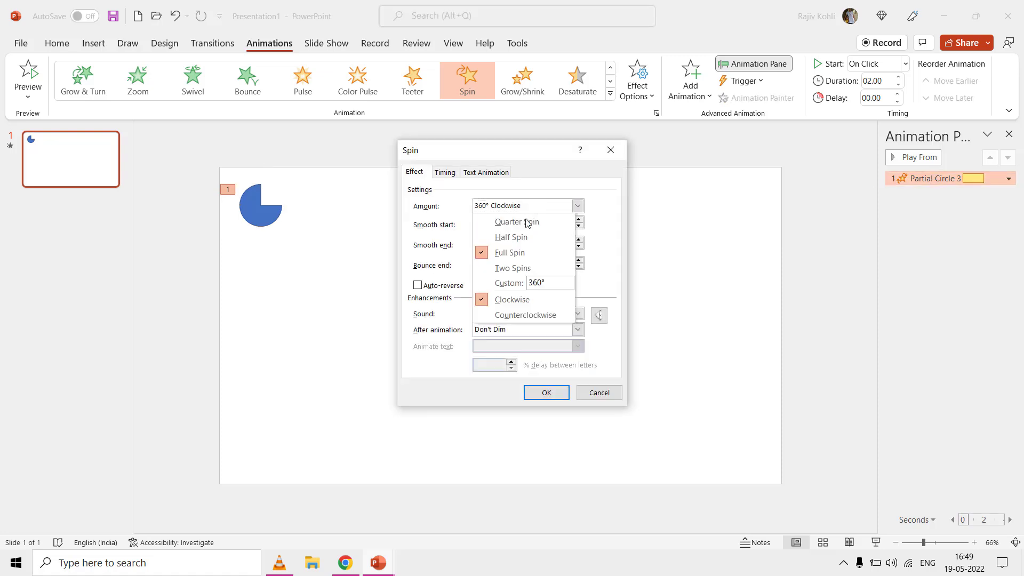
click(526, 223)
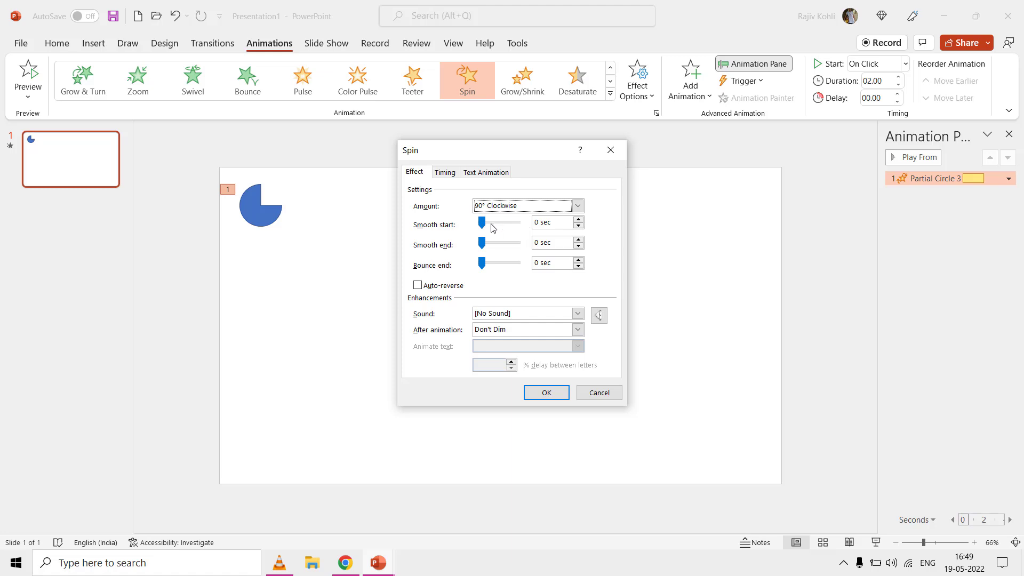
drag(484, 226, 457, 203)
Set the spin to start With Previous with a 0.5-second duration.
click(444, 173)
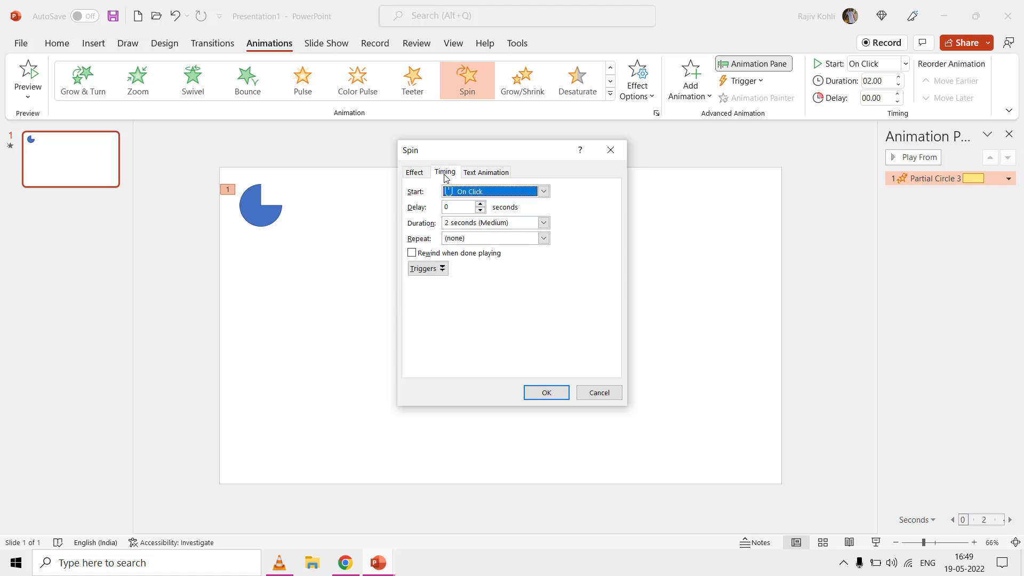
click(450, 193)
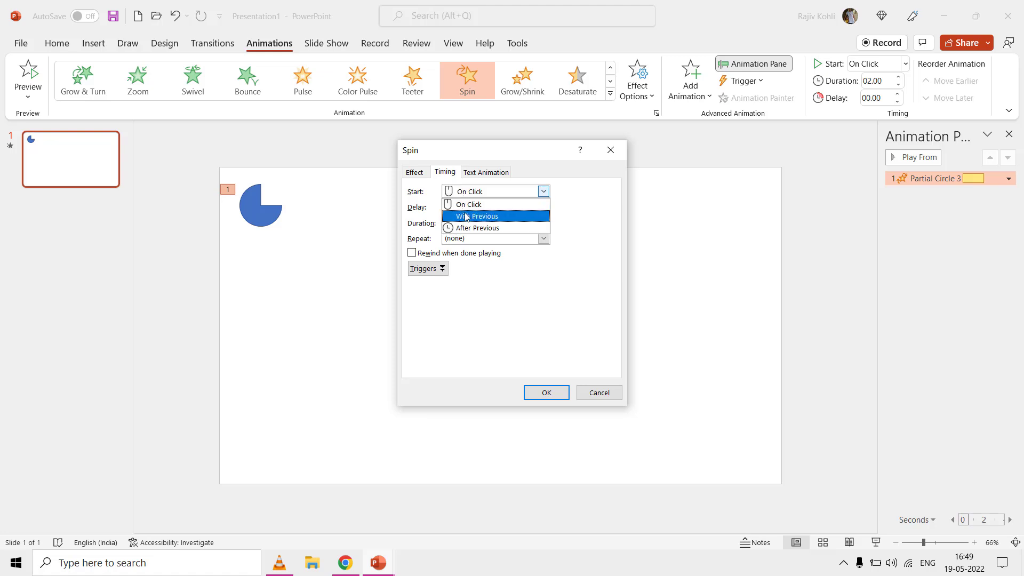
click(465, 212)
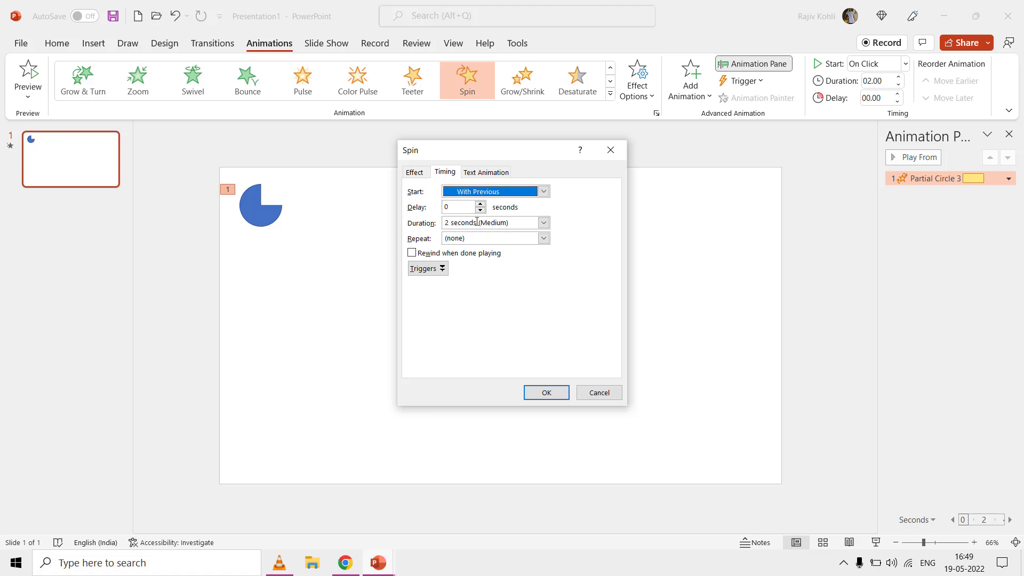
click(543, 223)
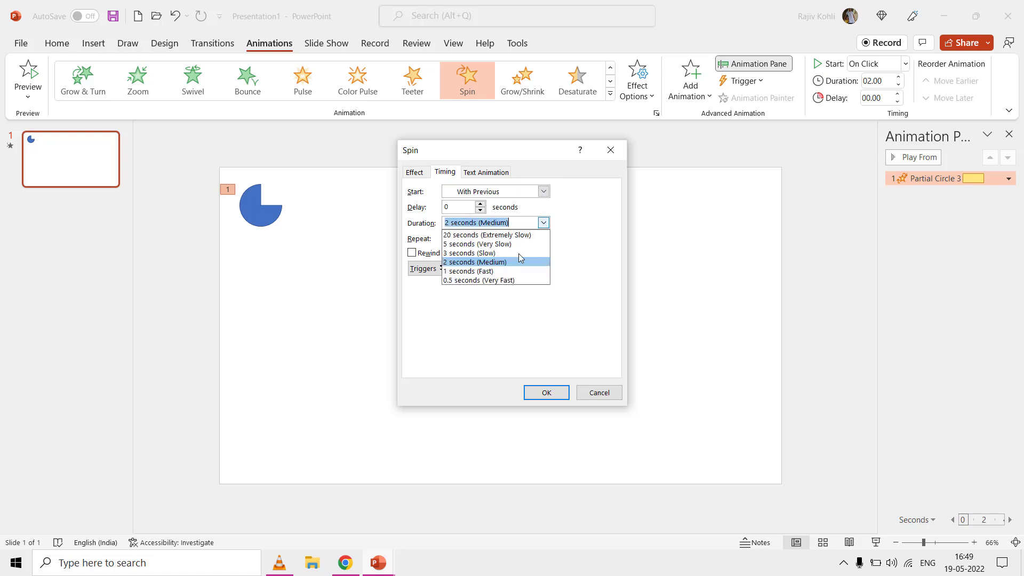
click(503, 281)
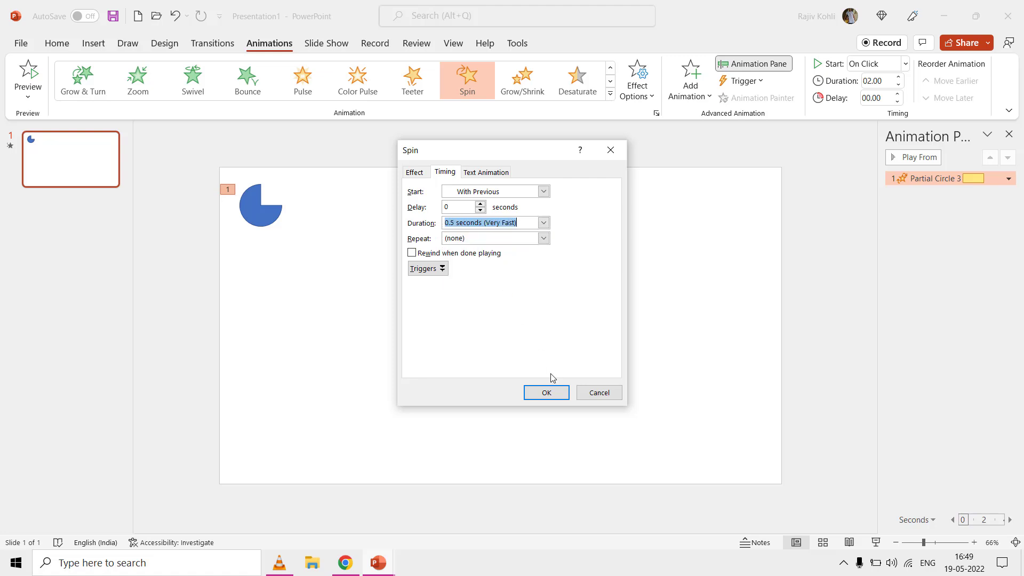
click(544, 392)
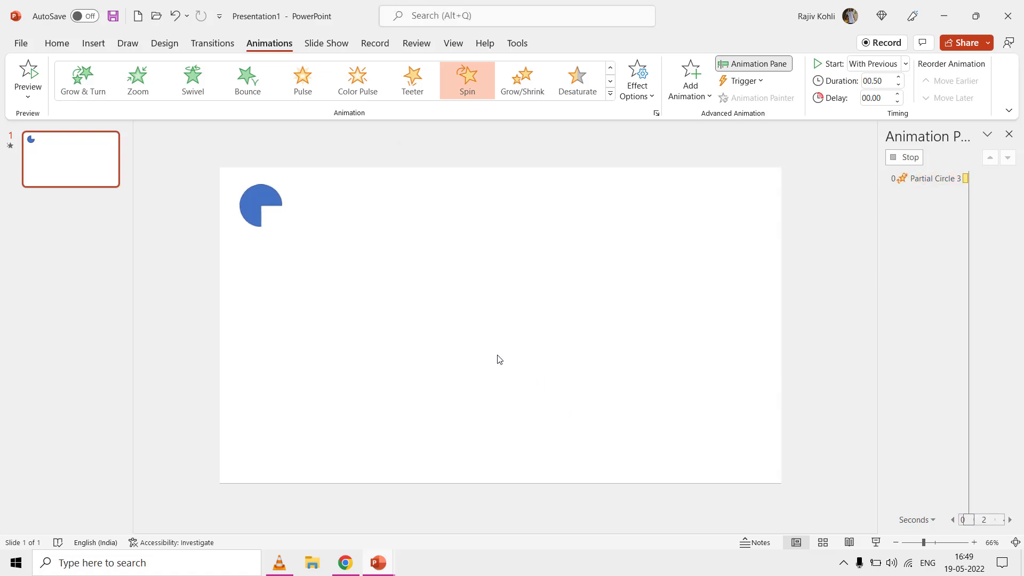
Add a second Spin animation to the partial circle.
click(257, 214)
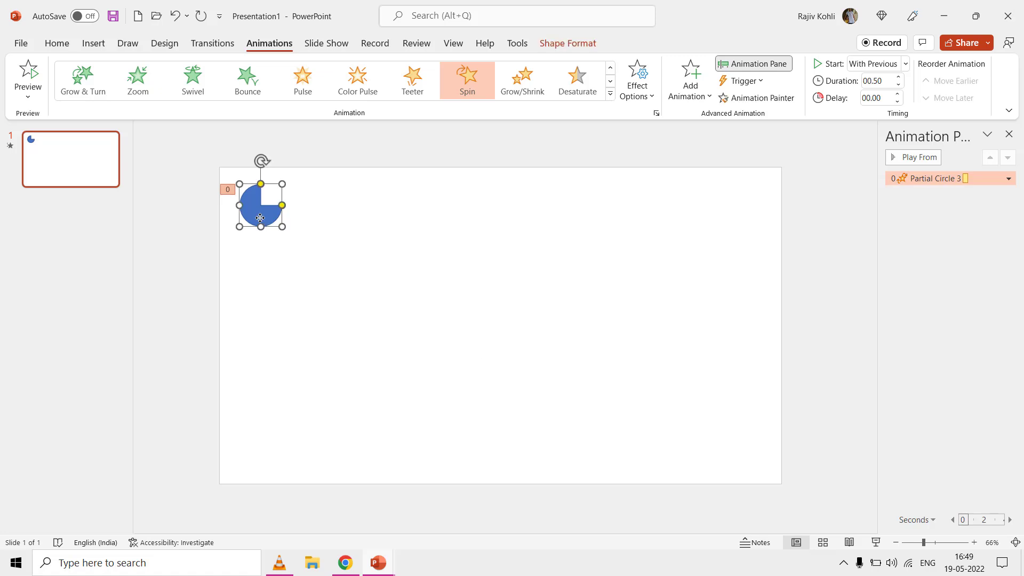
scroll(346, 223, up, 2)
scroll(344, 225, up, 6)
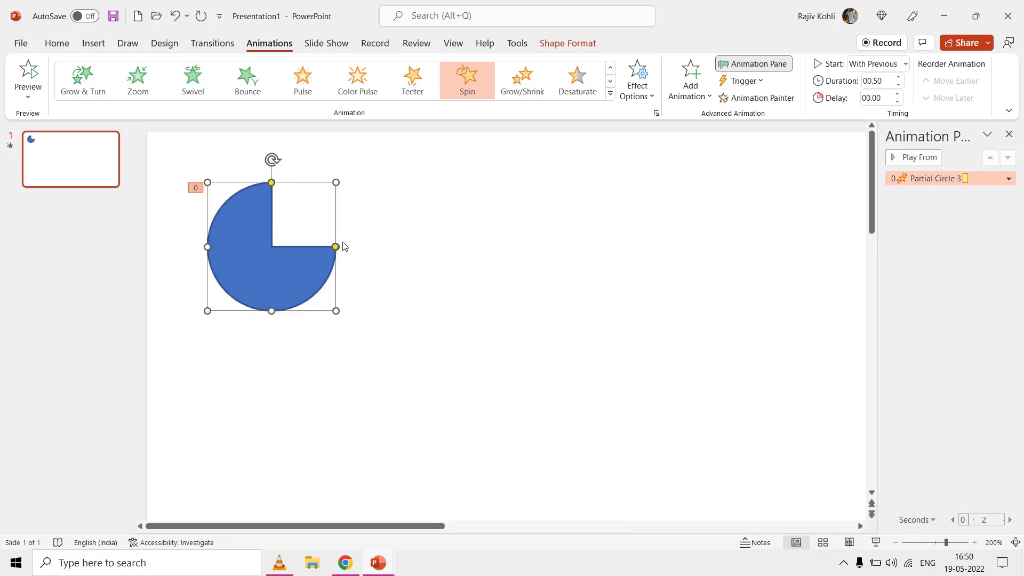
click(691, 80)
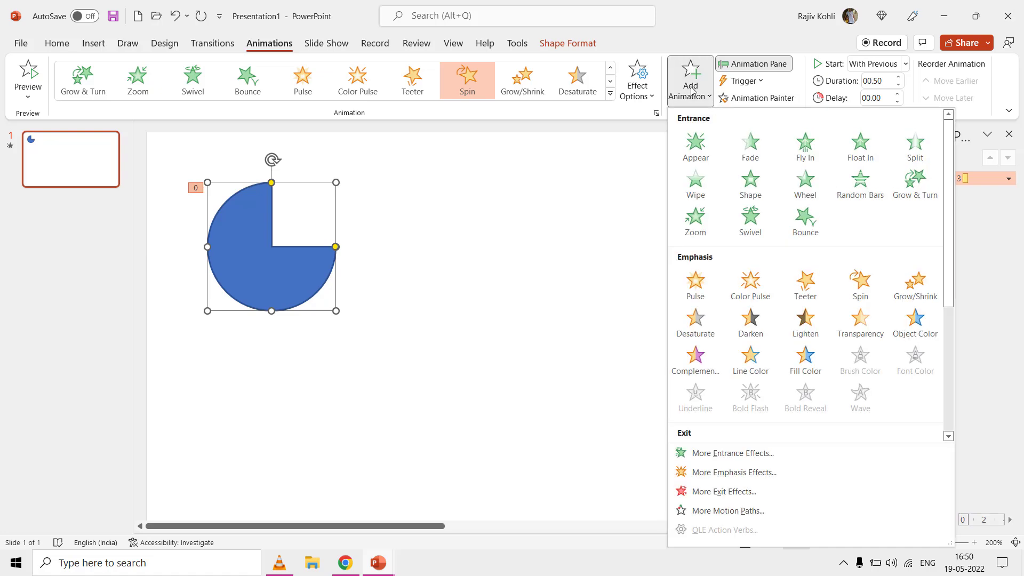
click(857, 281)
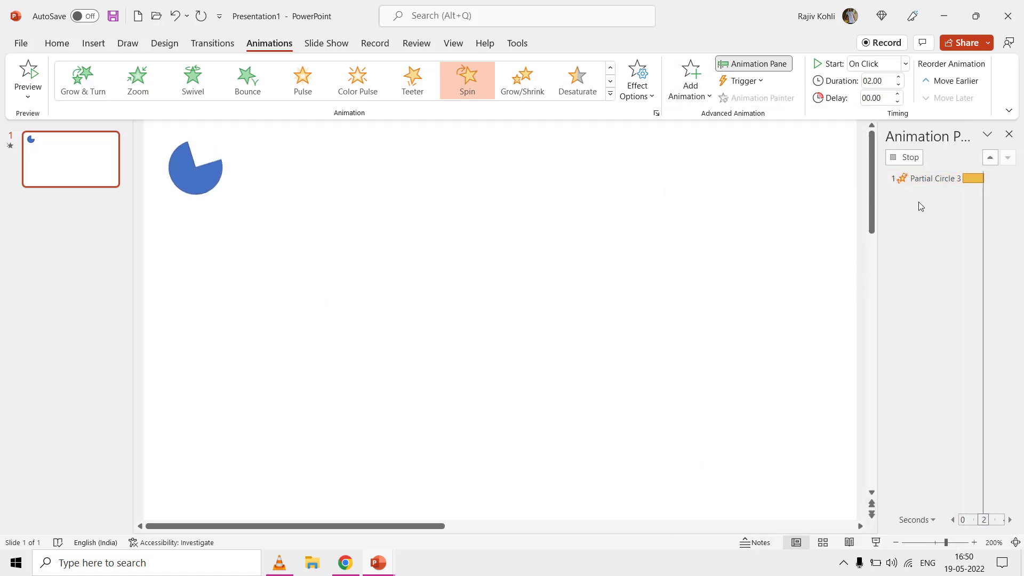
Set the second spin to start With Previous, last 0.50 seconds, delayed 0.75 seconds.
click(867, 64)
click(872, 97)
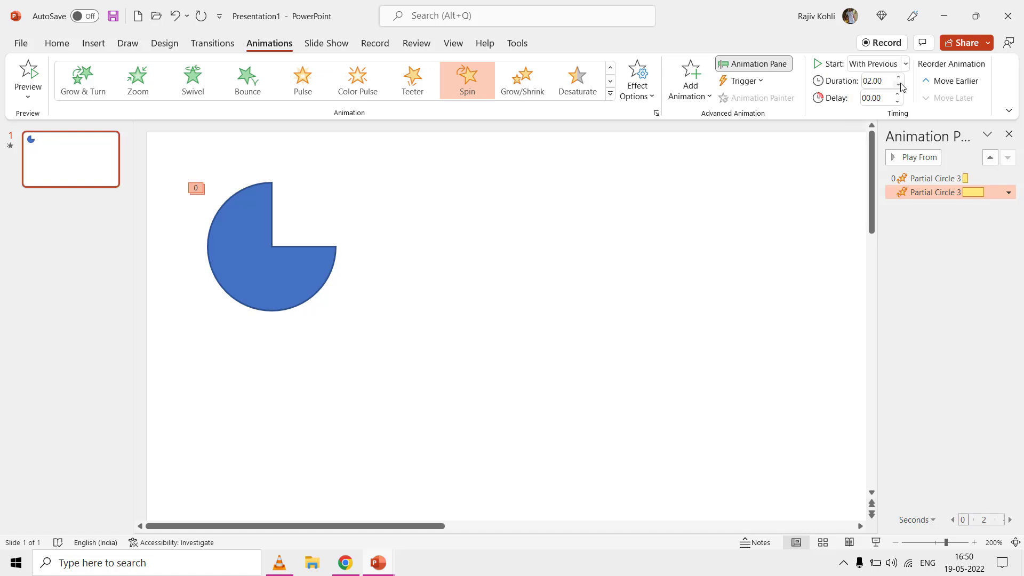
click(898, 85)
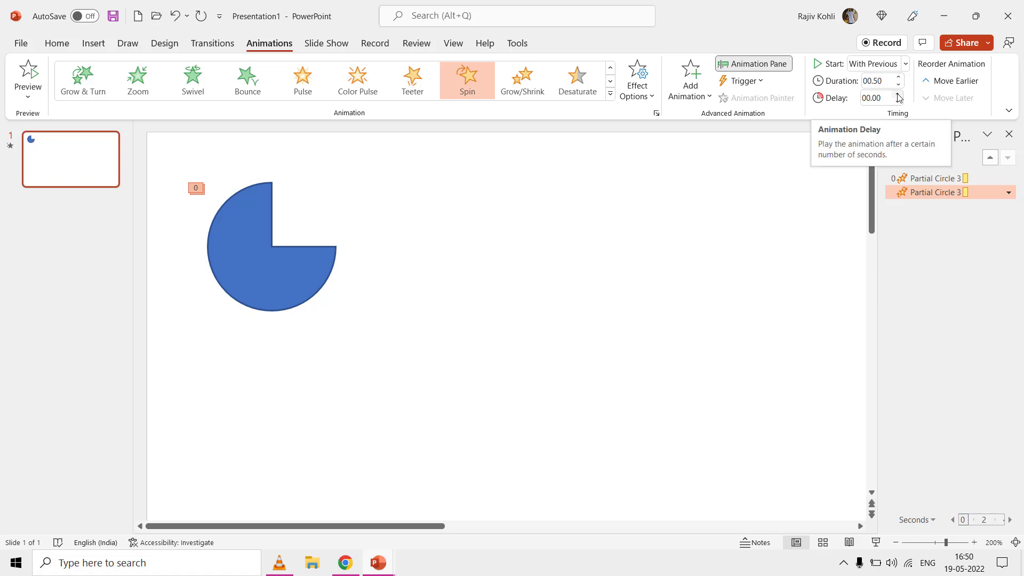
click(898, 94)
click(898, 95)
click(899, 94)
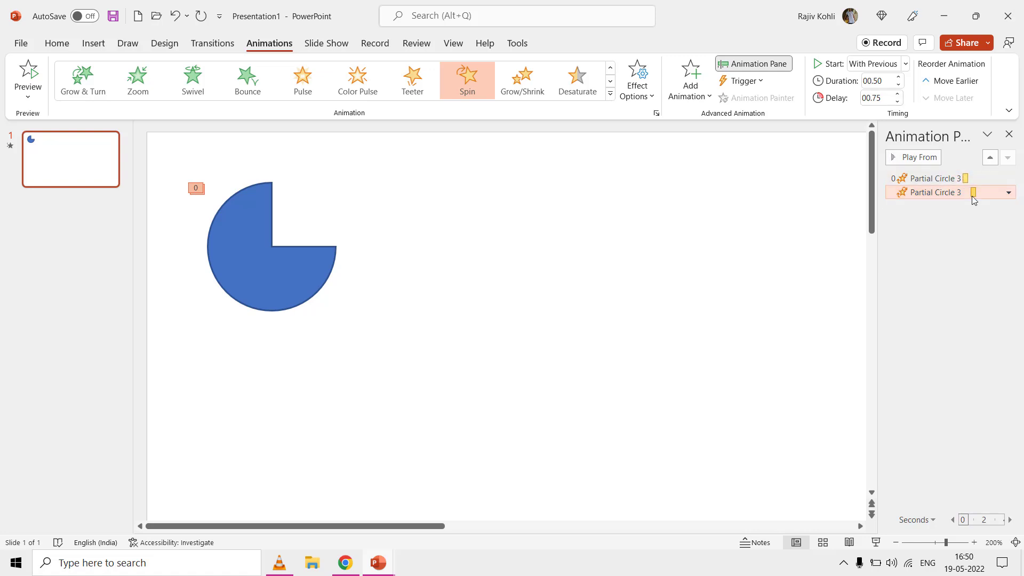
Change the second spin's amount to Quarter Spin.
double_click(942, 192)
click(504, 206)
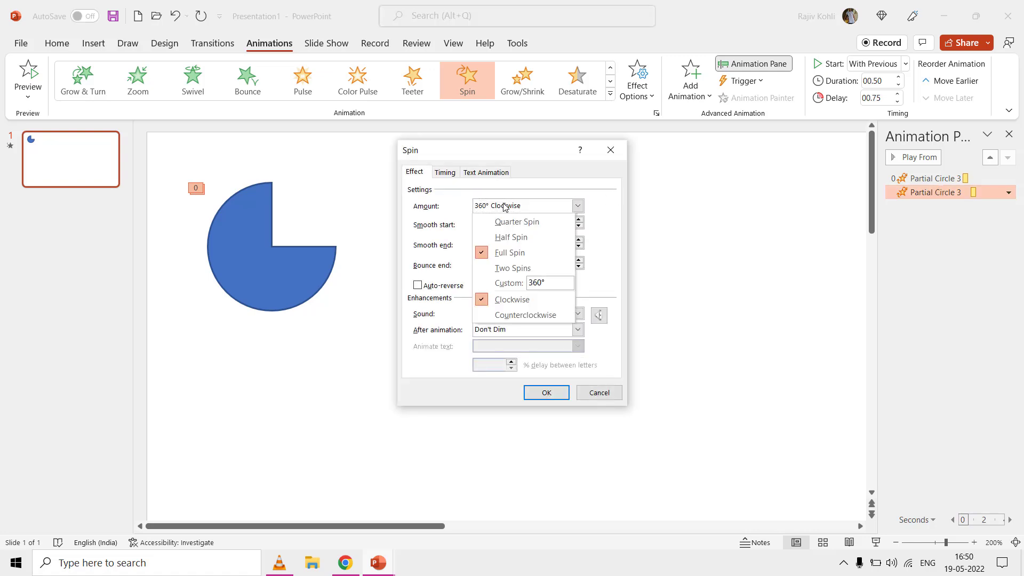
click(506, 224)
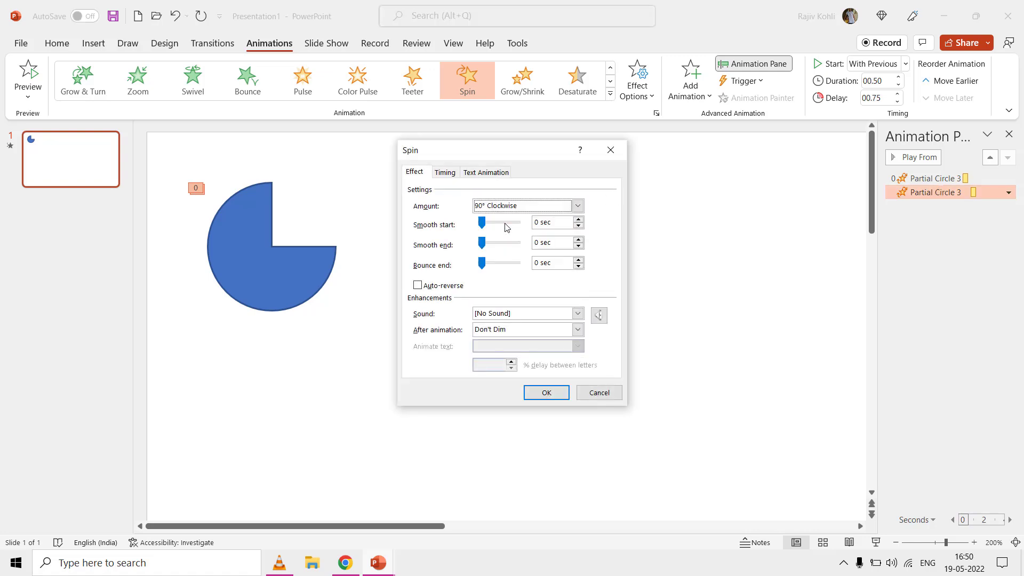
click(536, 395)
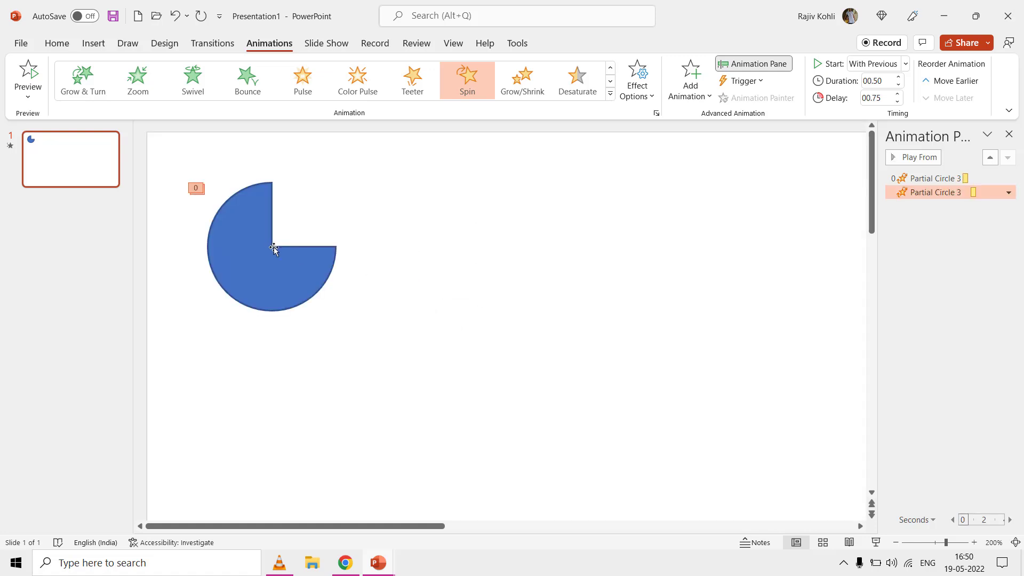
click(700, 79)
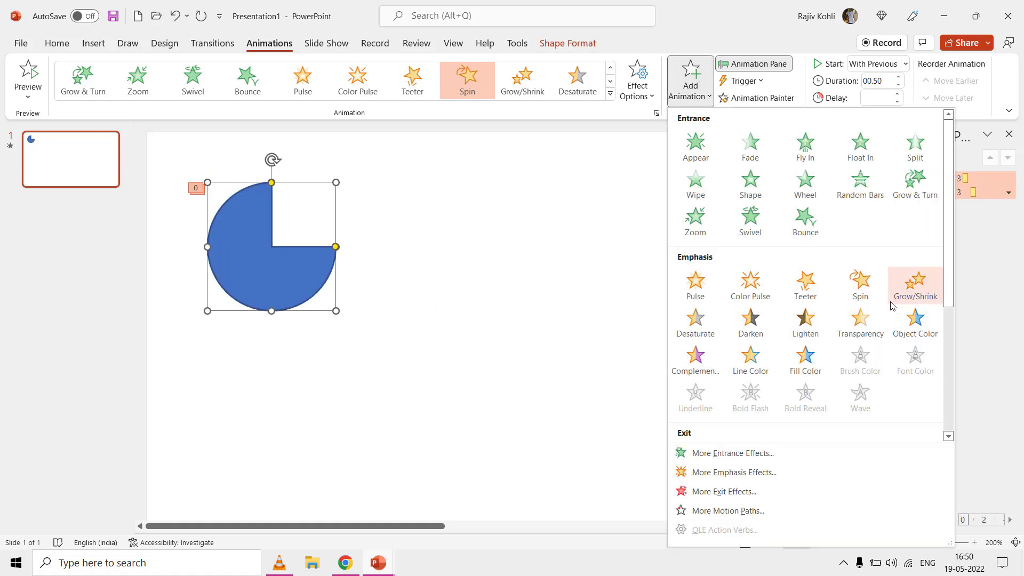
Add a third Quarter Spin, With Previous, lasting 0.5 seconds after a 1.5-second delay.
click(859, 286)
click(905, 63)
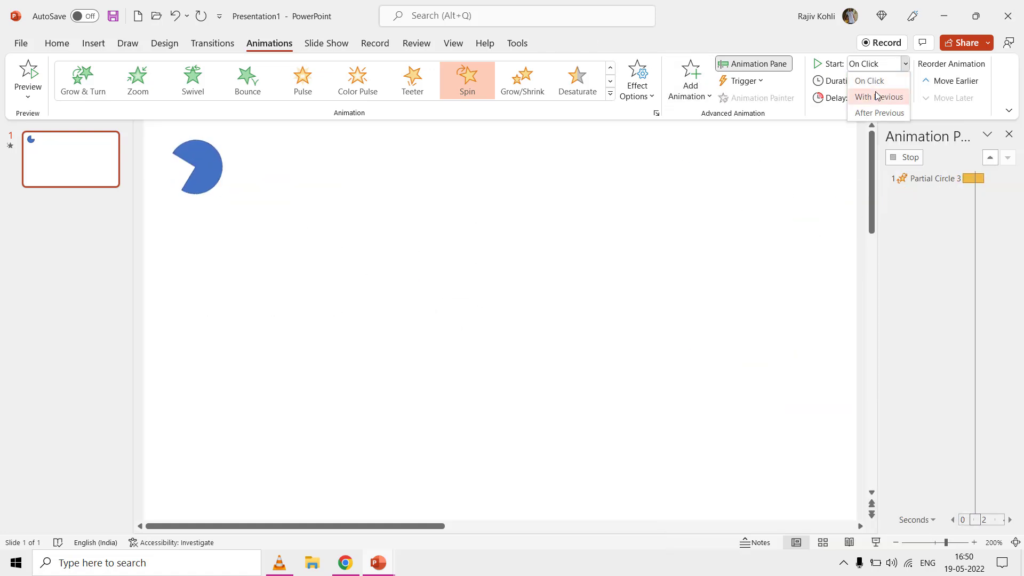
click(875, 91)
click(898, 85)
click(898, 85)
click(899, 85)
click(898, 85)
click(899, 85)
click(898, 84)
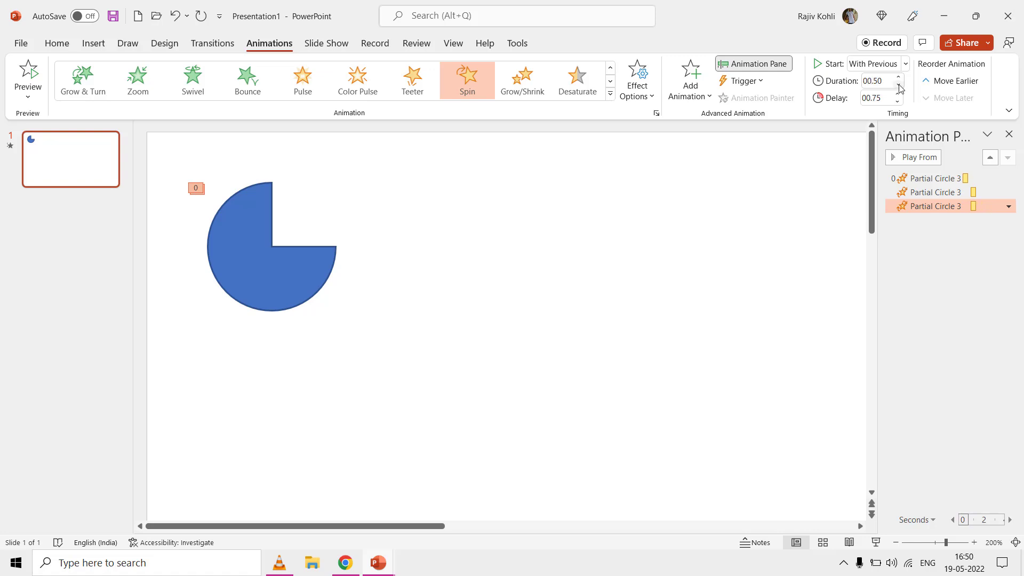
click(898, 94)
click(898, 95)
click(898, 101)
click(650, 85)
click(658, 235)
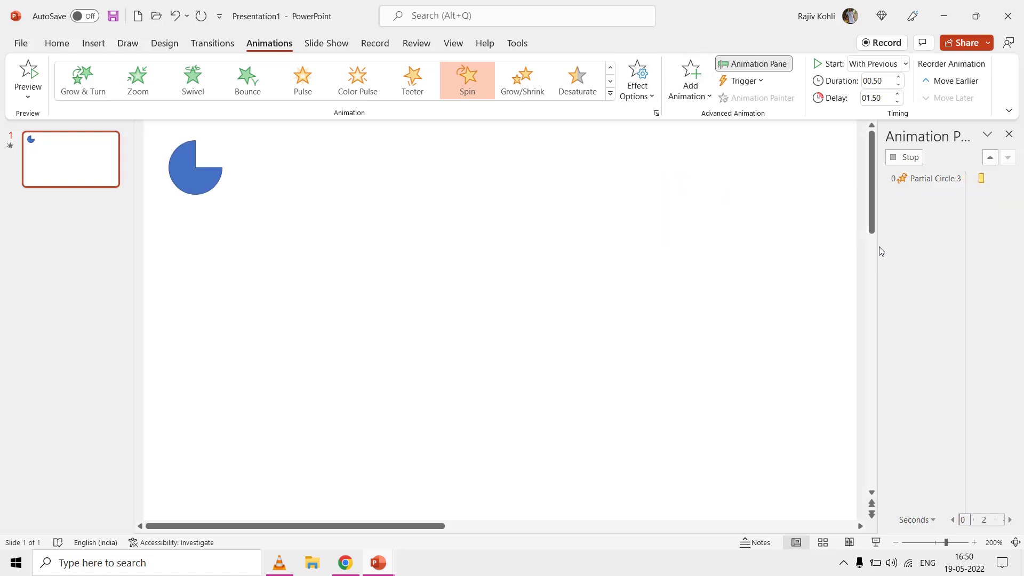
Add a fourth Quarter Spin, With Previous, lasting 0.5 seconds after a 2-second delay.
click(209, 231)
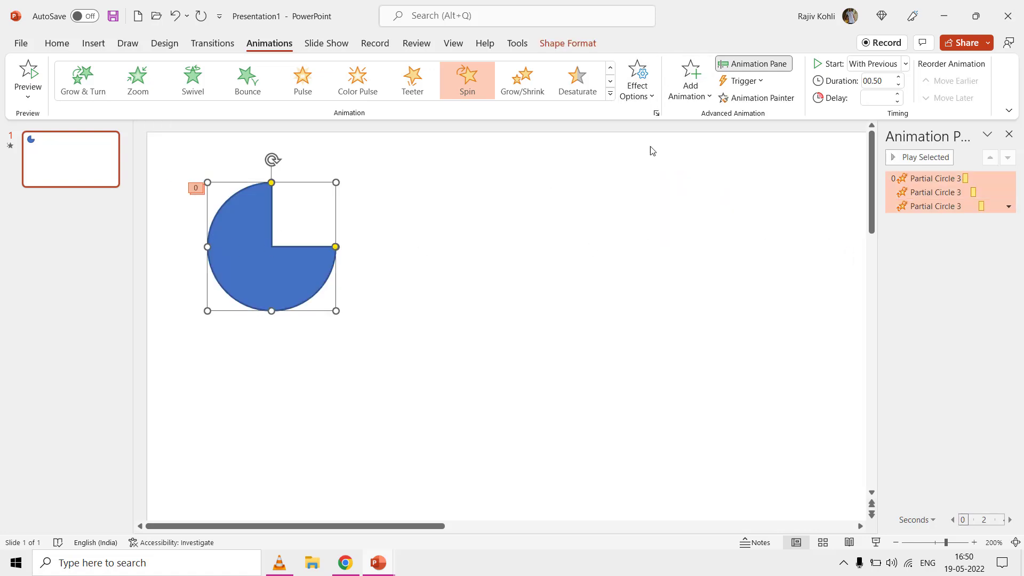
click(690, 80)
click(874, 290)
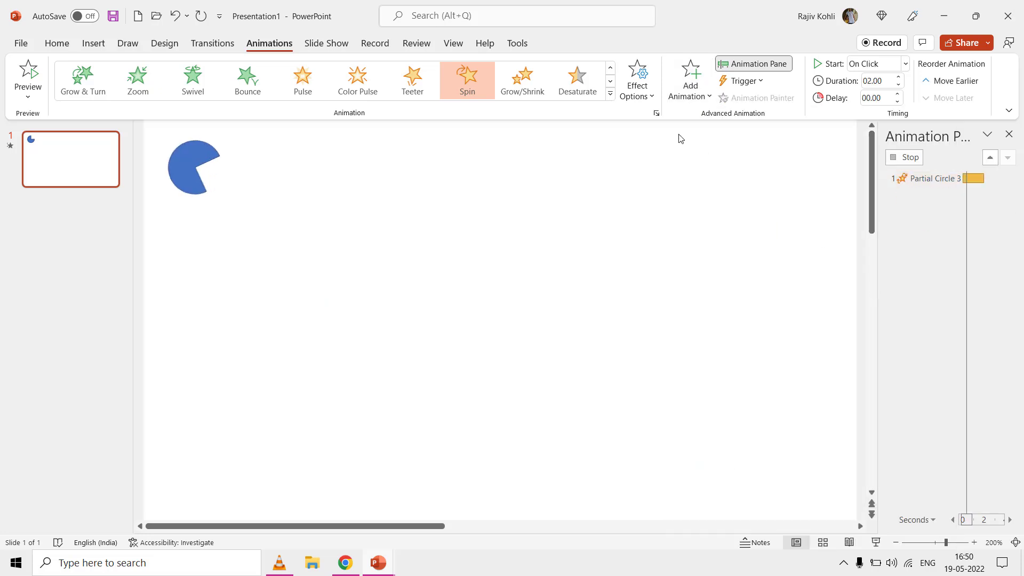
click(641, 91)
click(657, 232)
click(905, 64)
click(874, 93)
click(898, 86)
click(898, 85)
click(898, 86)
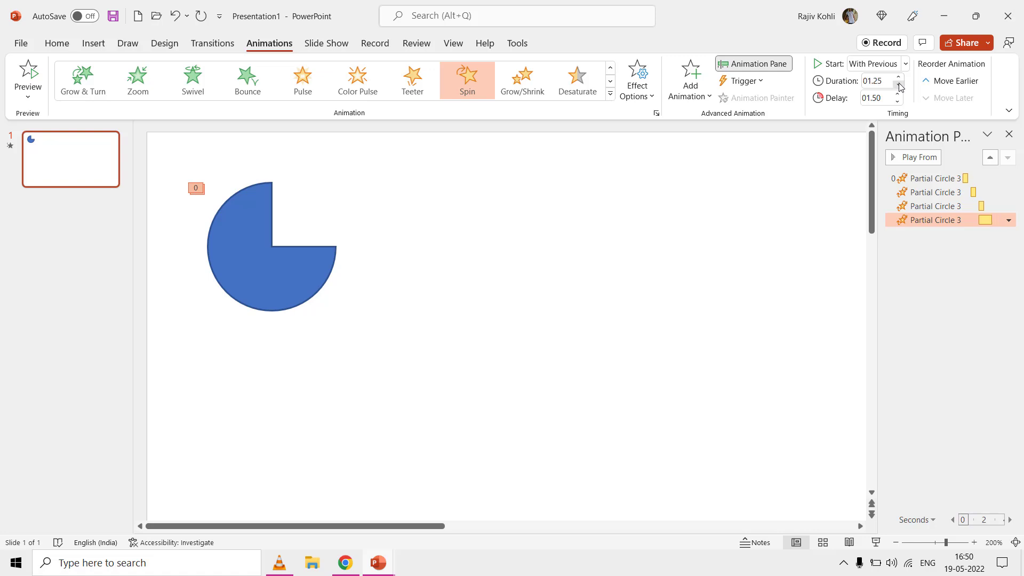
click(897, 85)
click(898, 85)
click(898, 94)
click(898, 94)
click(951, 249)
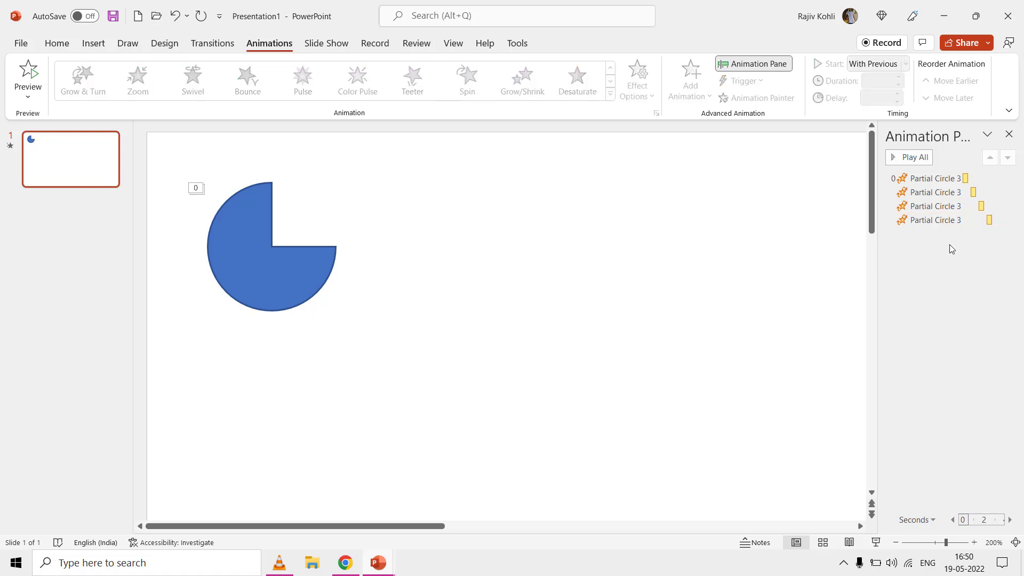
scroll(377, 299, down, 5)
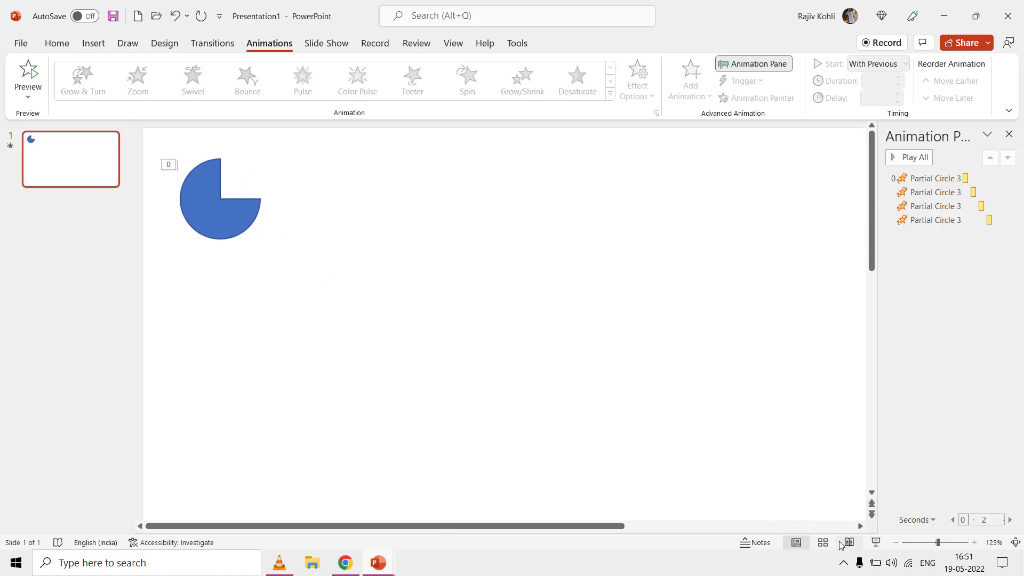
click(875, 542)
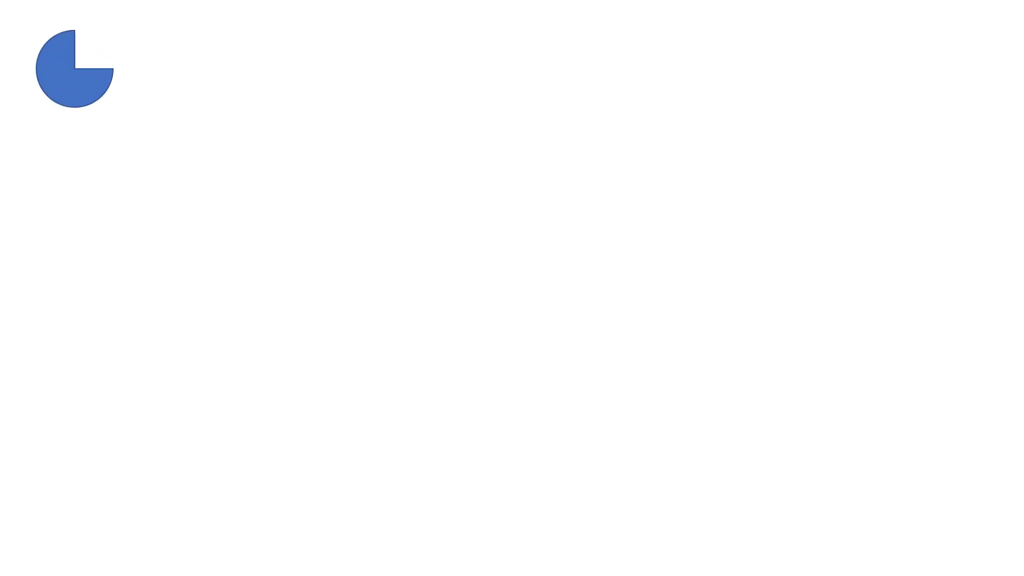
key(Escape)
click(876, 542)
click(875, 542)
click(421, 285)
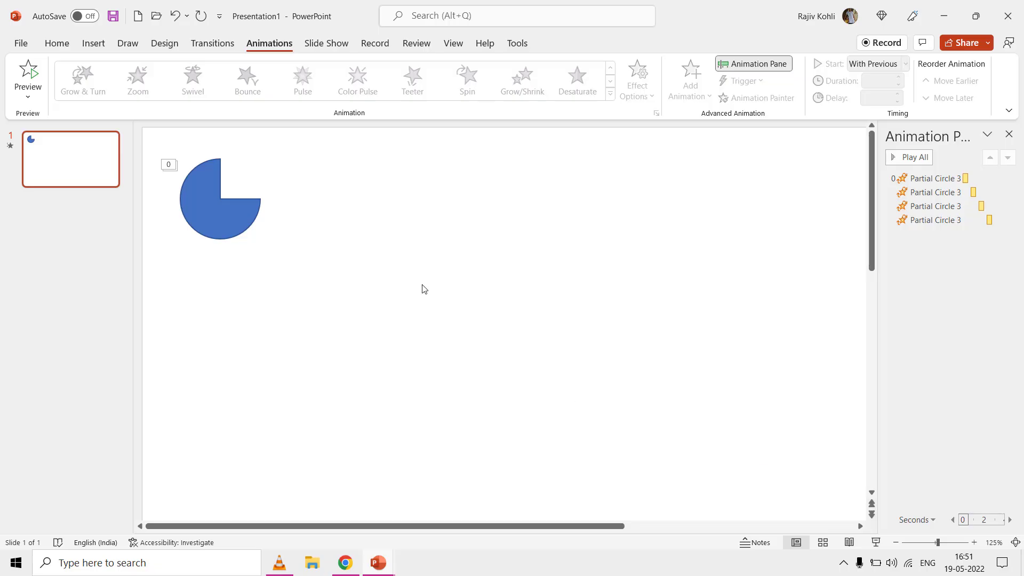
scroll(447, 199, down, 2)
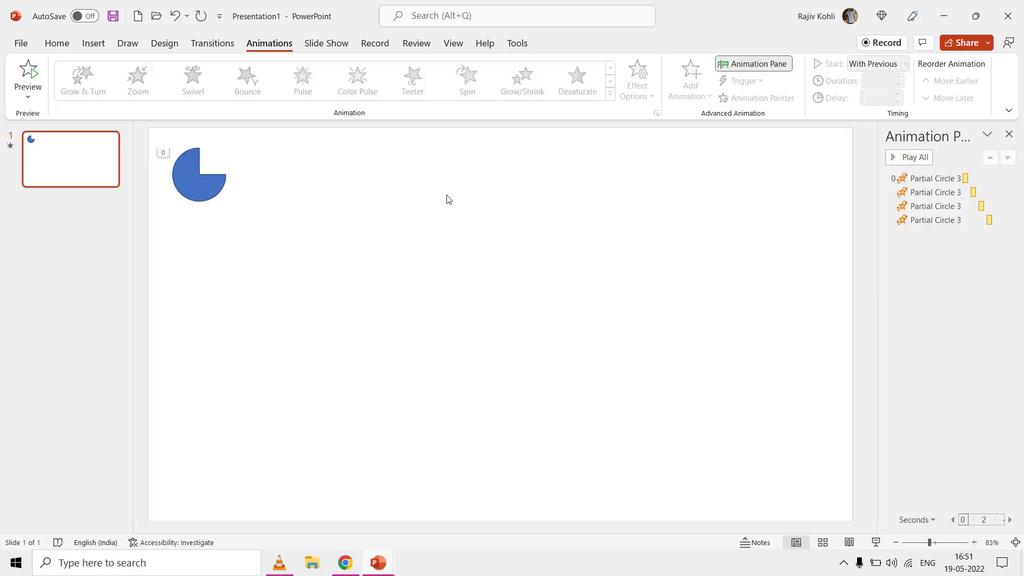
click(201, 188)
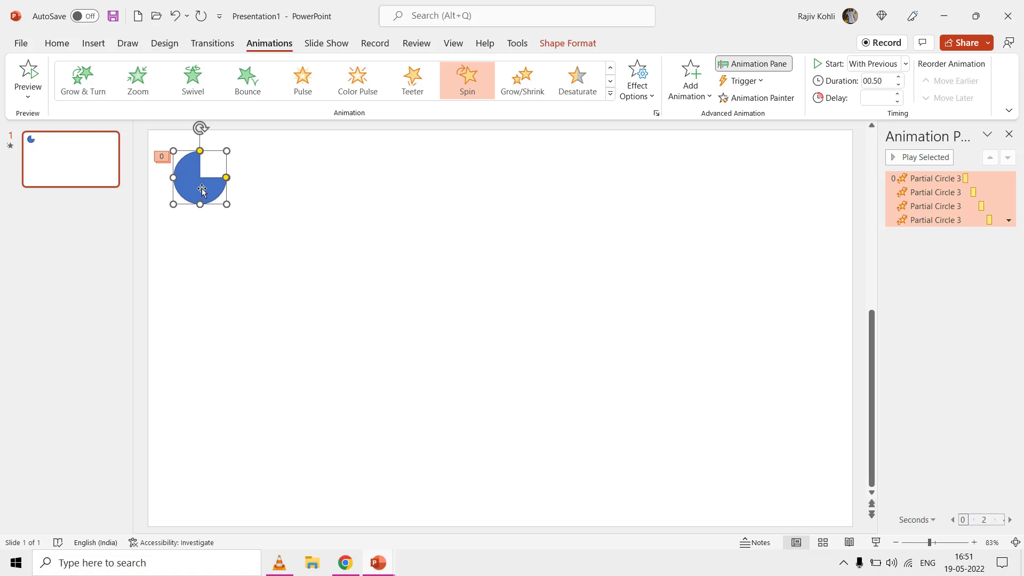
Copy the pie straight to the right and repeat the copy to build the row of nine.
key(ctrl+shift)
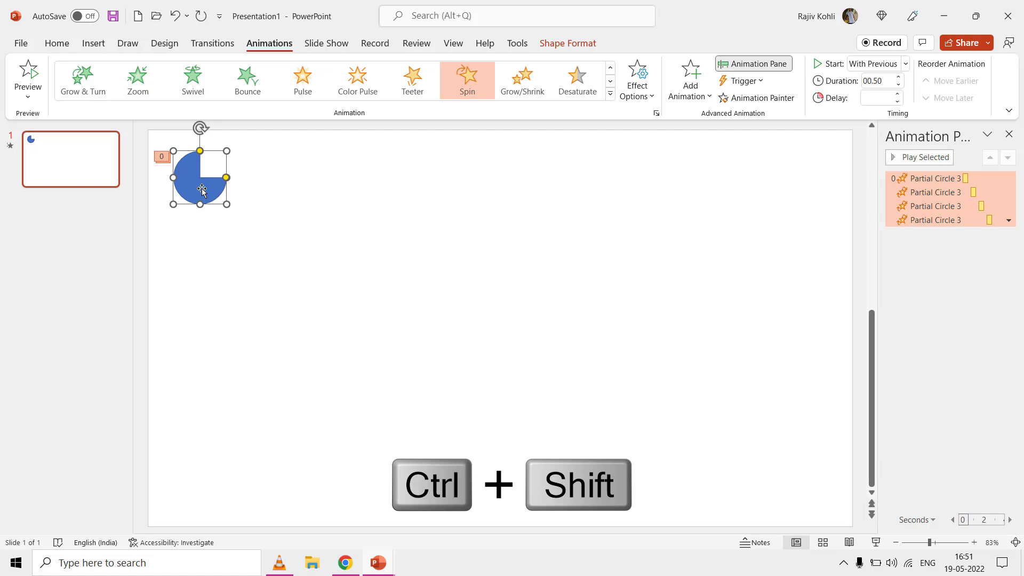
drag(201, 190, 276, 193)
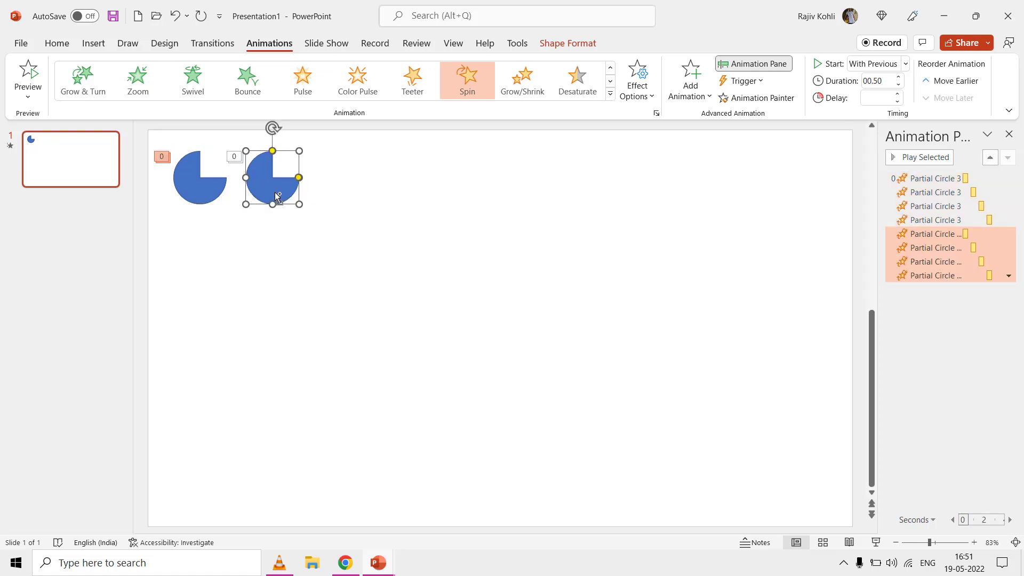
key(F4)
key(F4)
key(F4)
key(F4)
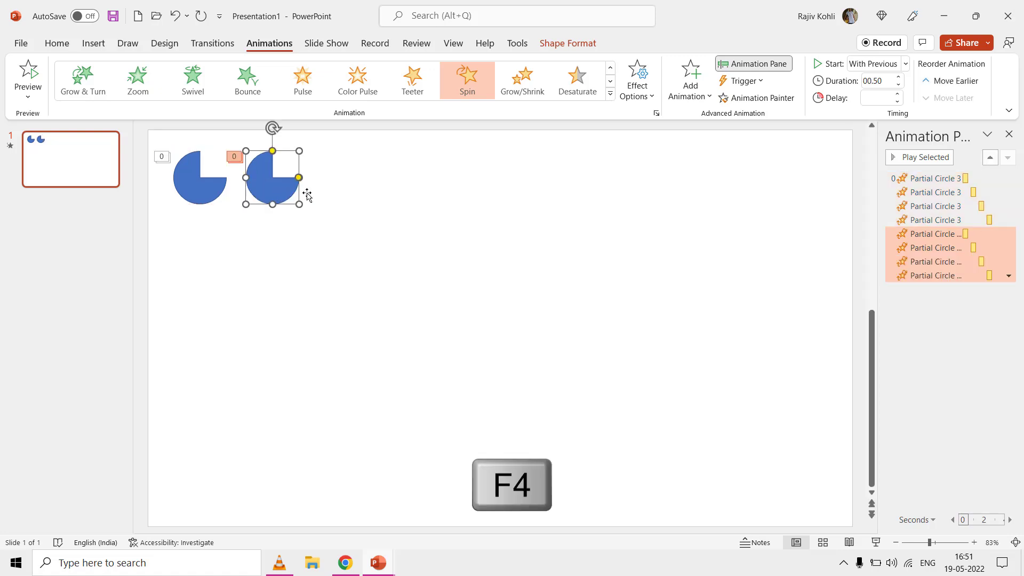
key(F4)
key(F4)
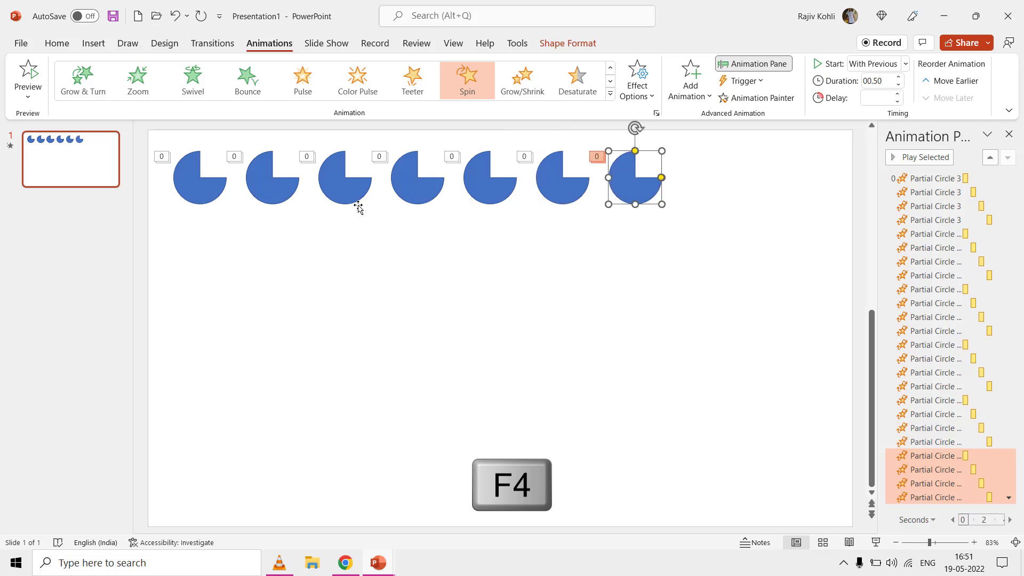
key(F4)
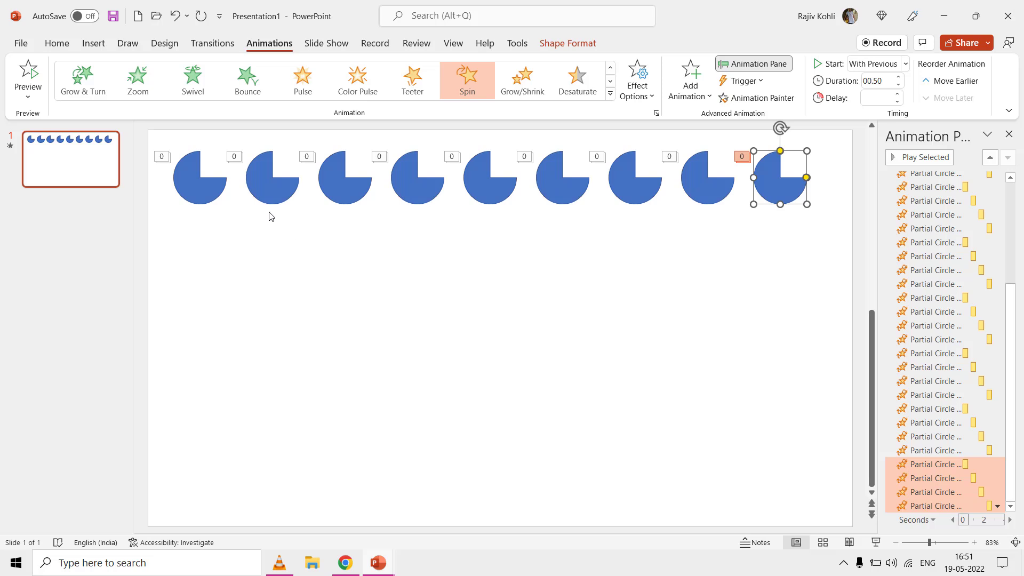
Rotate the second pie 90° right and the third pie 90° left.
click(278, 196)
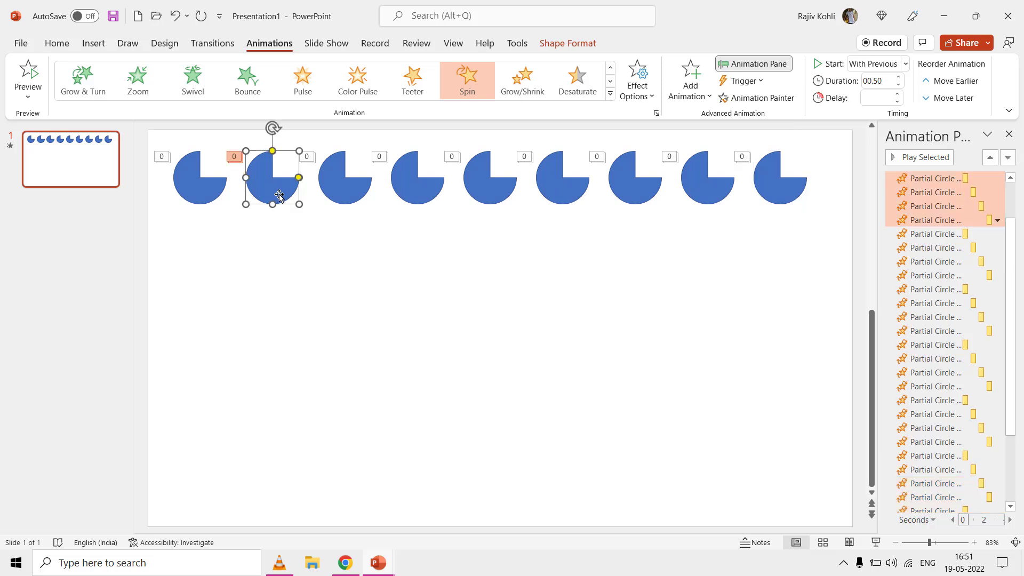
click(567, 43)
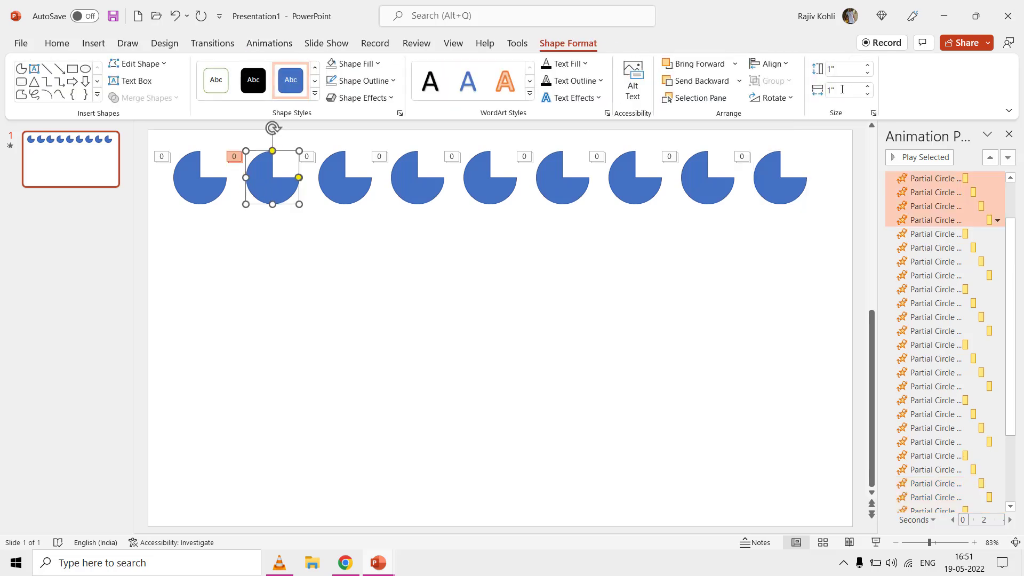
click(771, 98)
click(789, 112)
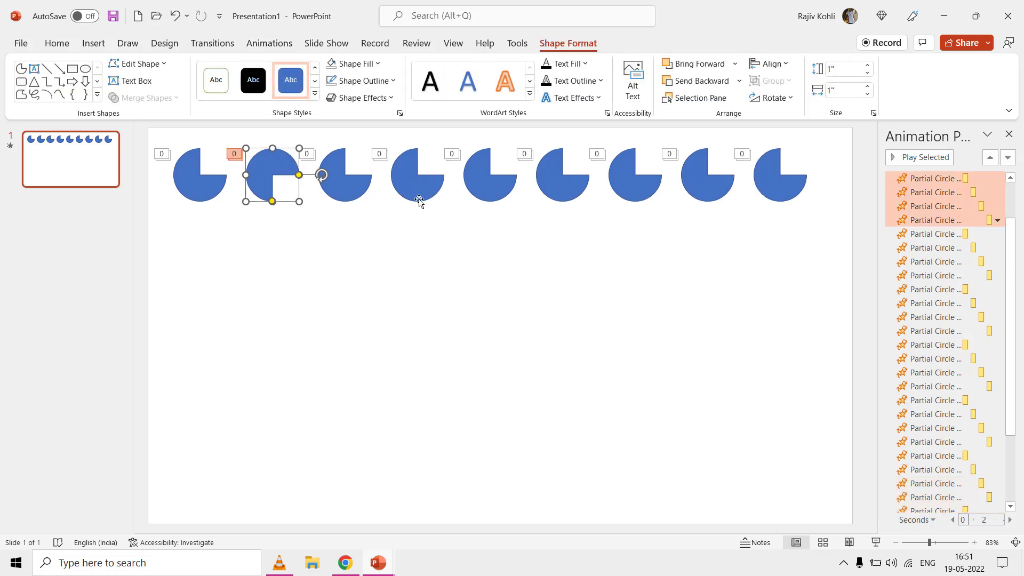
click(349, 187)
click(772, 98)
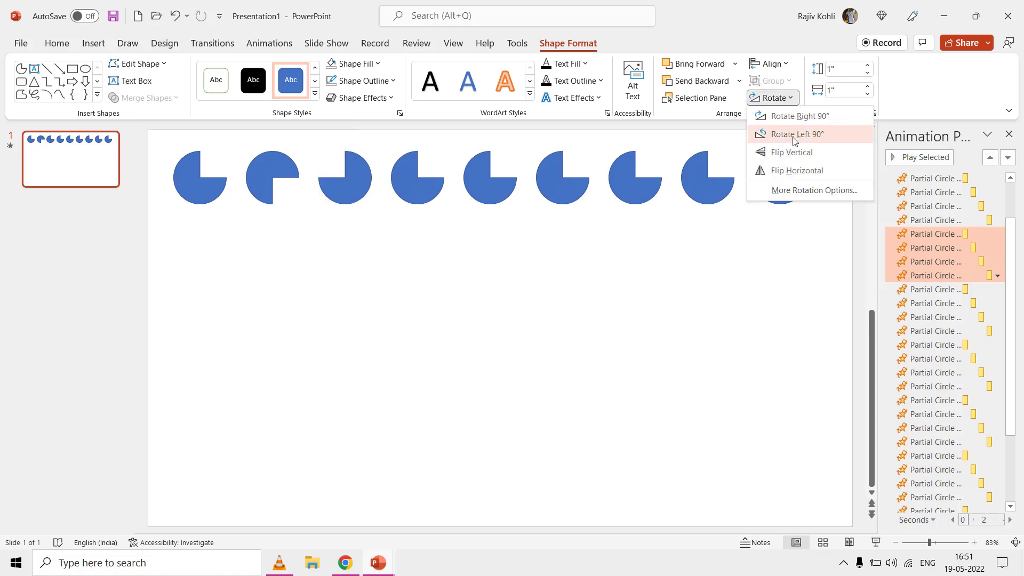
click(779, 134)
Rotate the fifth pie 90° right and the sixth pie 90° left.
click(507, 182)
click(771, 98)
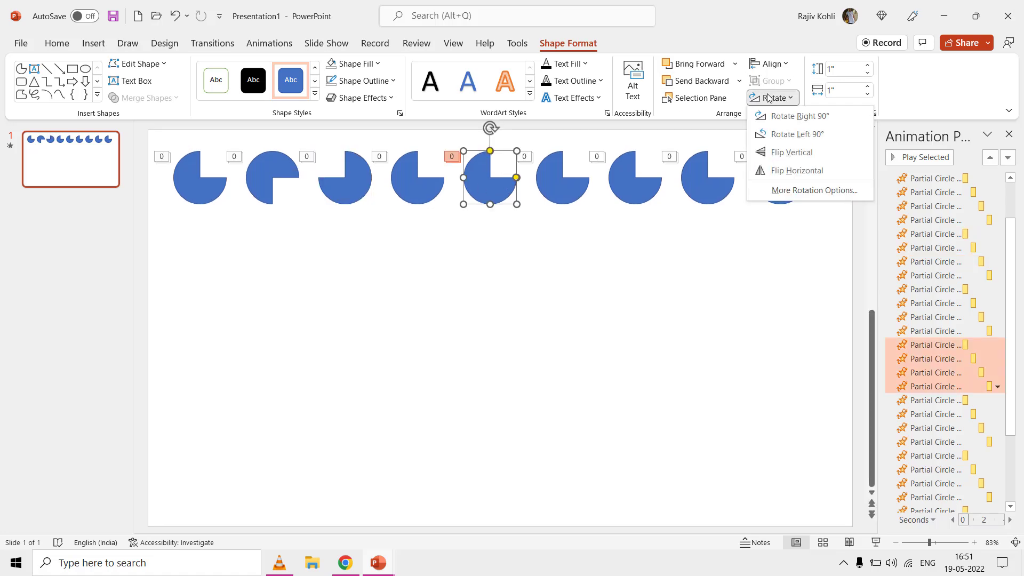
click(773, 116)
click(564, 184)
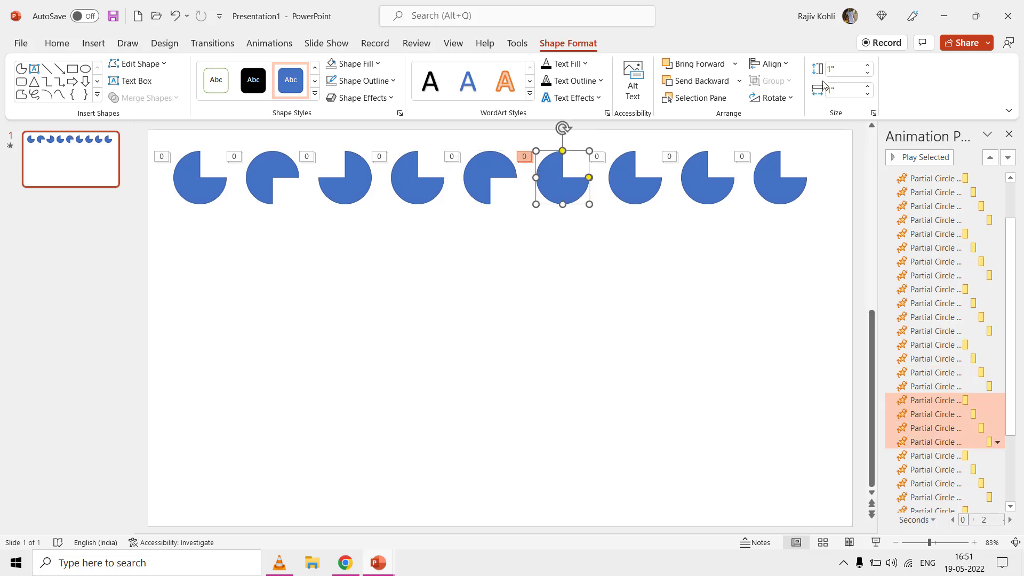
click(772, 98)
click(790, 134)
Flip the seventh pie vertically and rotate the ninth pie 90° right.
click(638, 184)
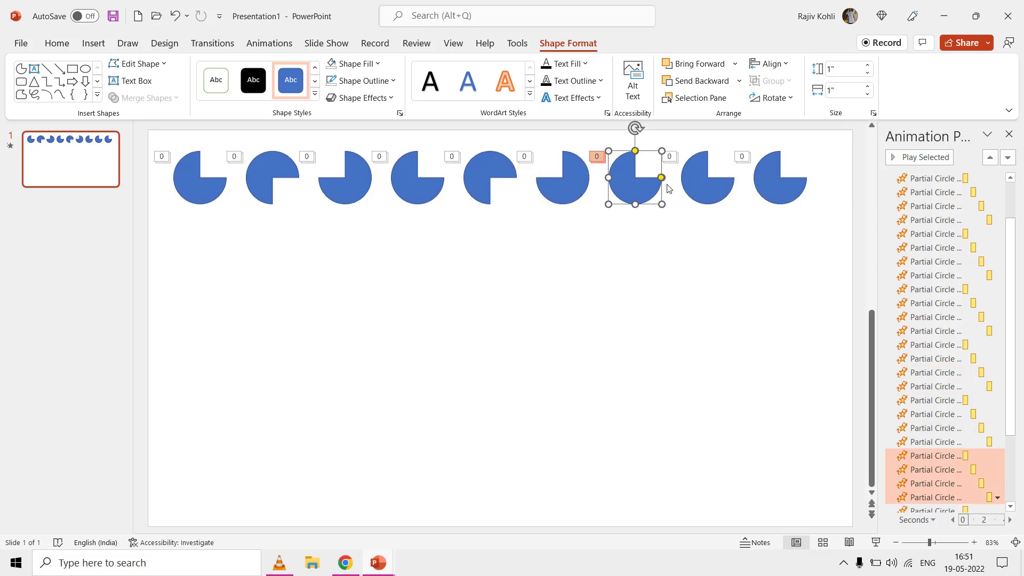
click(772, 98)
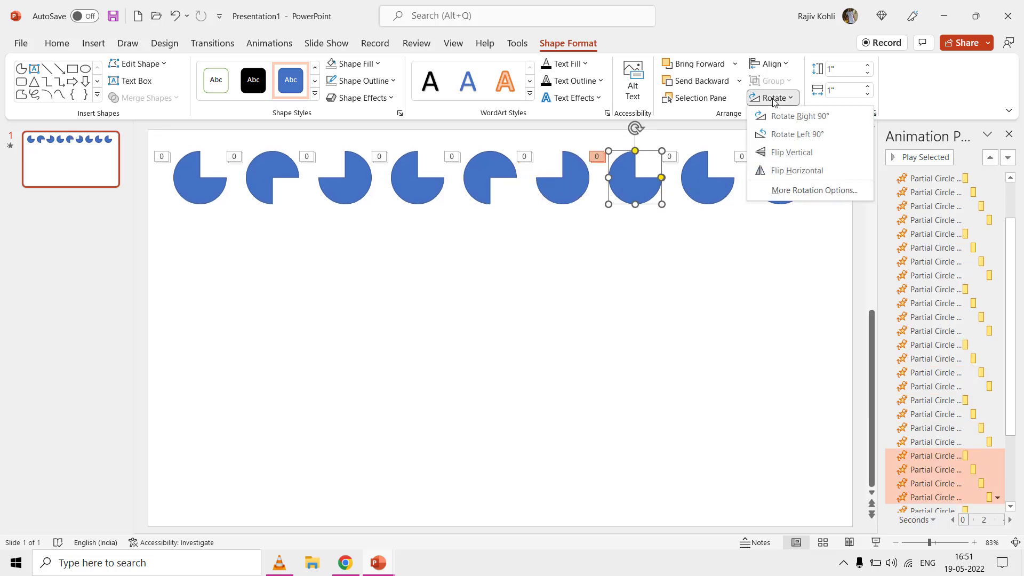
click(780, 154)
click(779, 179)
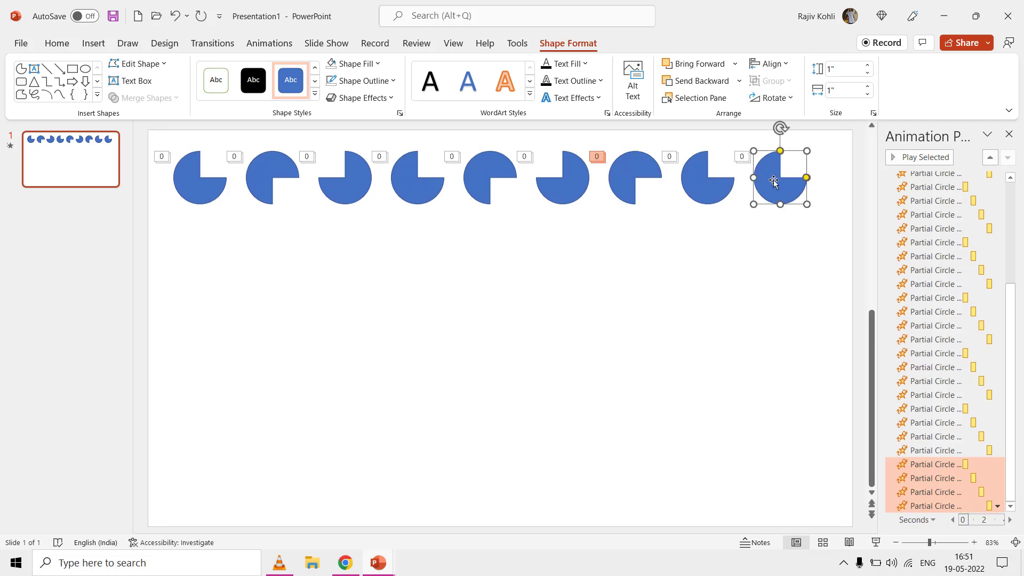
click(774, 98)
click(780, 114)
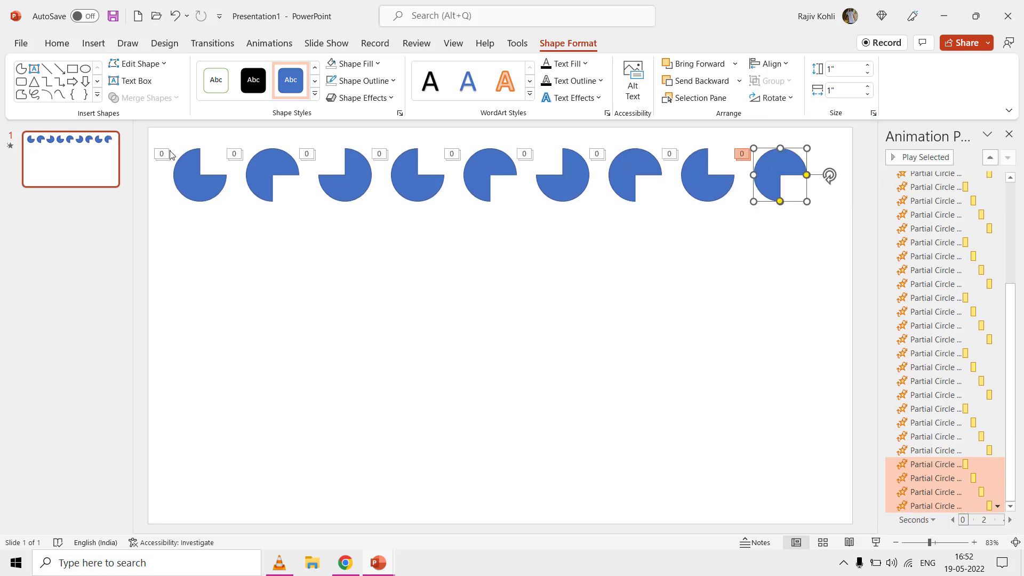
Copy the nine-pie row straight down, repeating until five evenly spaced rows fill the slide.
drag(154, 133, 836, 238)
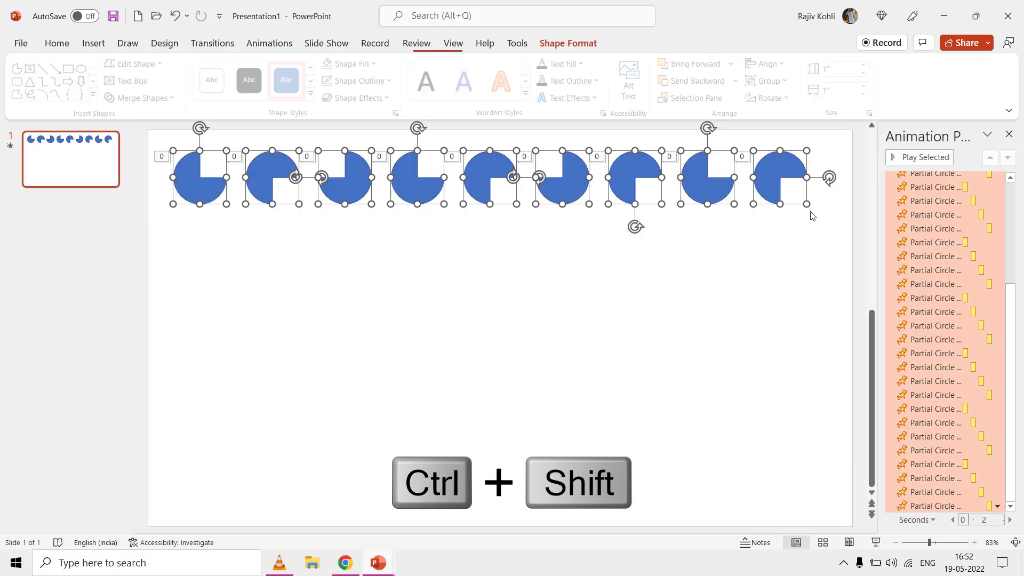
drag(795, 167, 797, 236)
scroll(667, 334, down, 1)
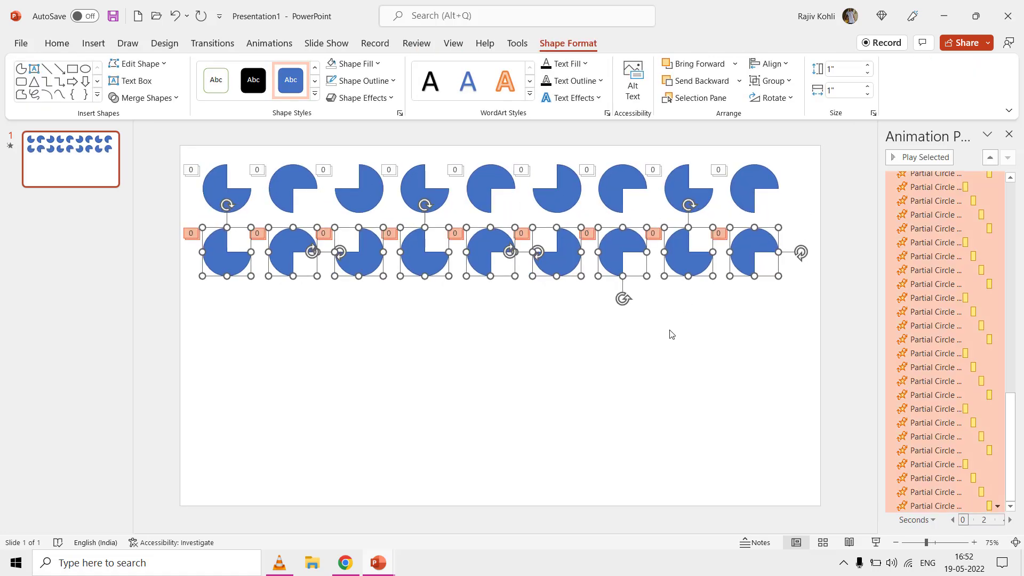
key(F4)
key(F4)
key(F4)
key(F4)
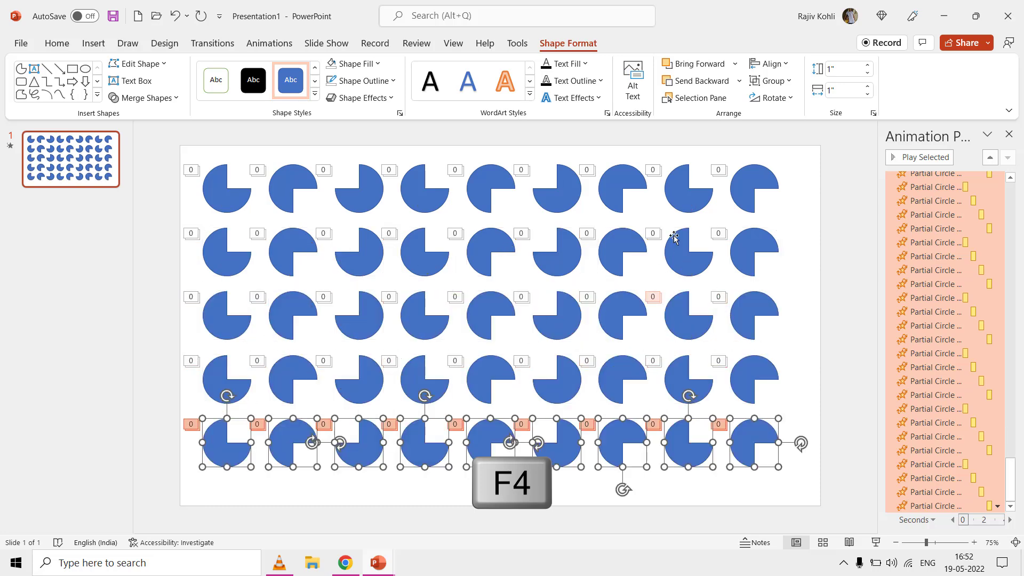
click(814, 179)
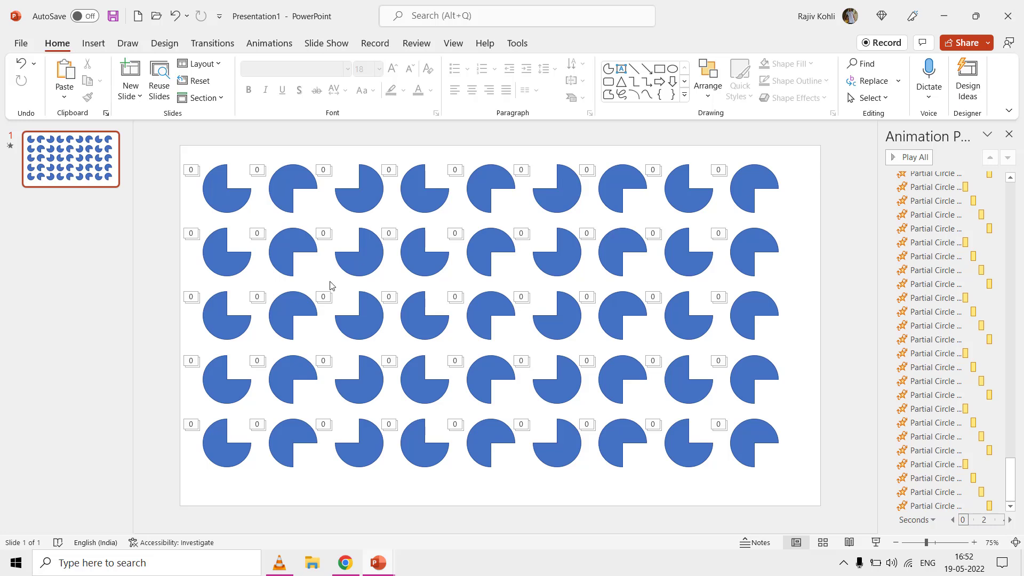
Set the spins of columns 2 and 4 to Counterclockwise.
drag(256, 127, 333, 530)
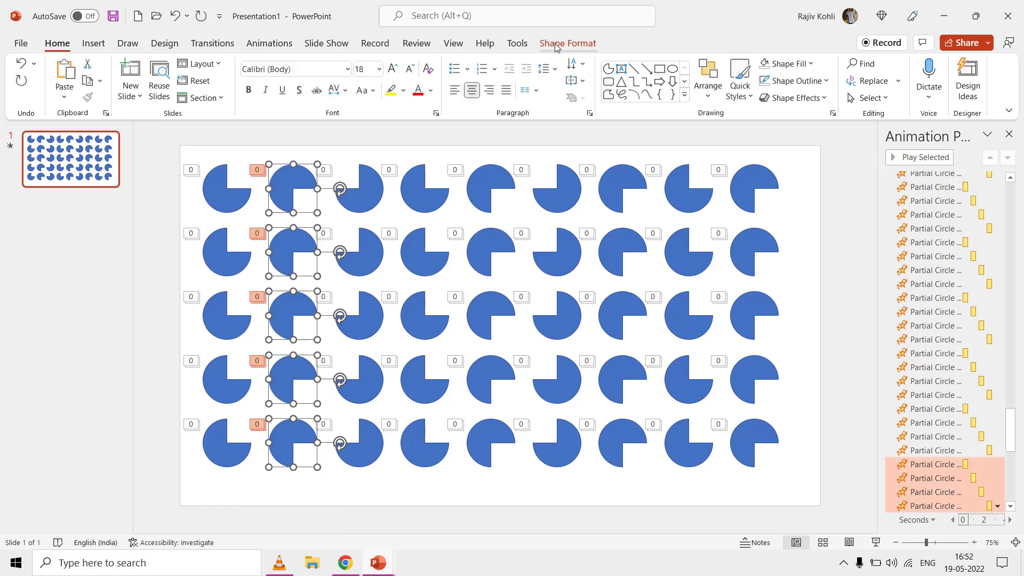
click(270, 43)
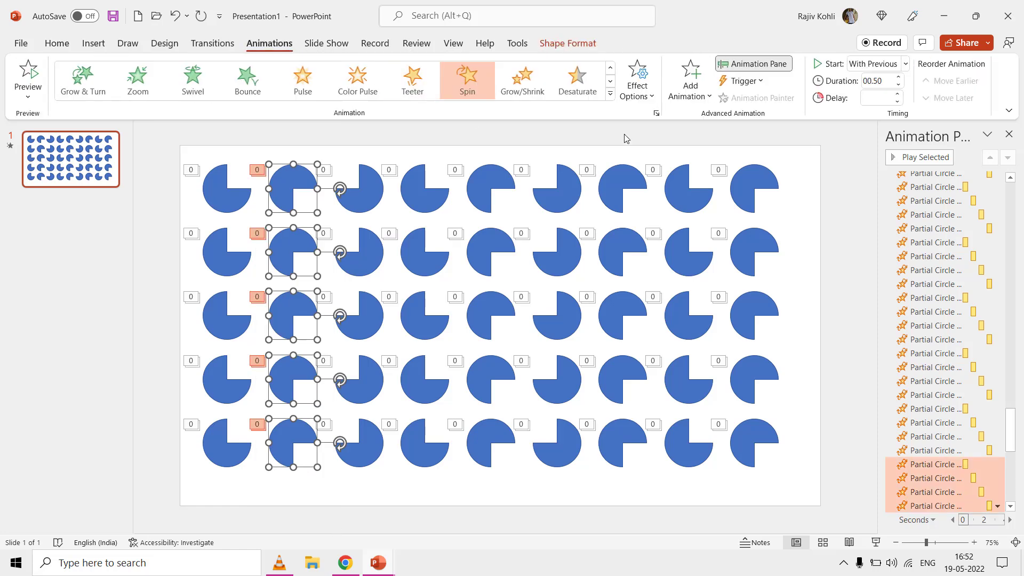
click(636, 87)
click(672, 176)
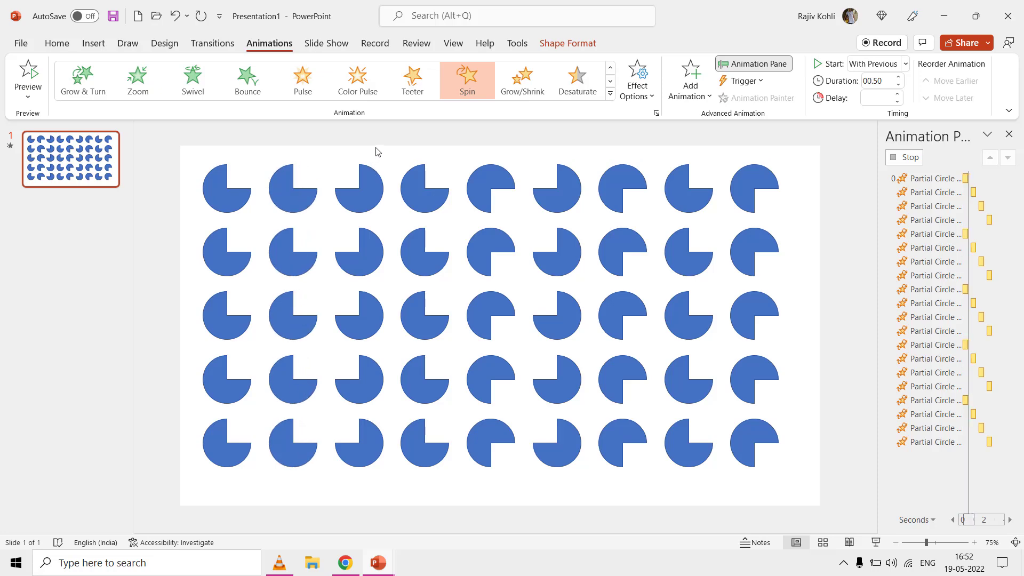
drag(393, 128, 465, 519)
click(637, 85)
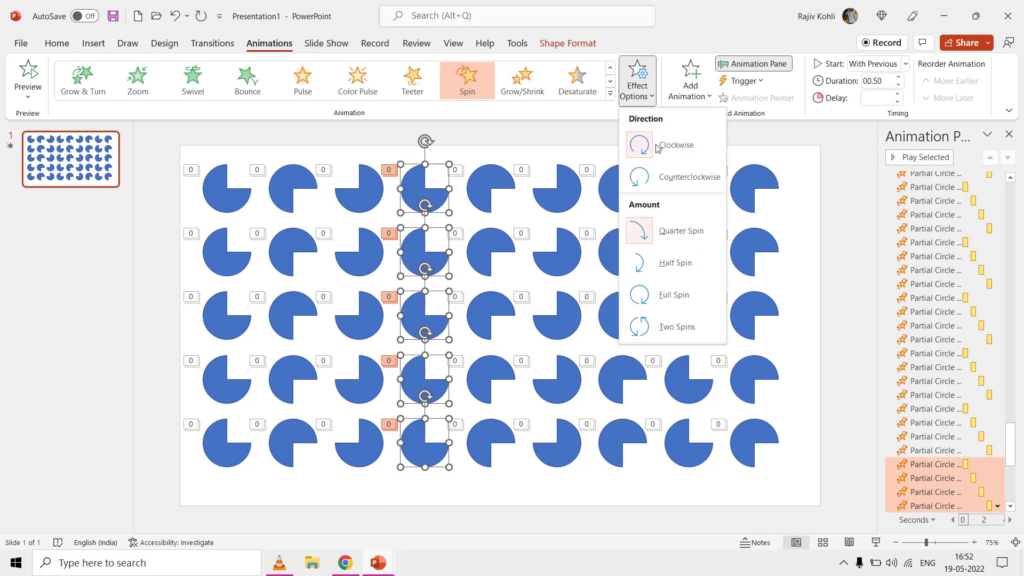
click(673, 177)
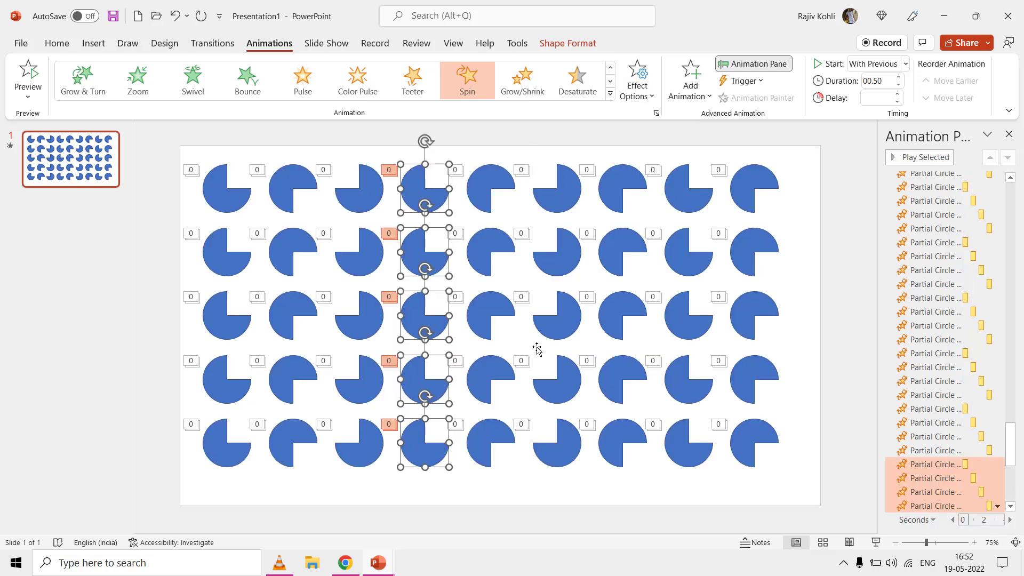
Set the spins of columns 6 and 8 to Counterclockwise.
drag(526, 136, 600, 571)
click(637, 86)
click(670, 177)
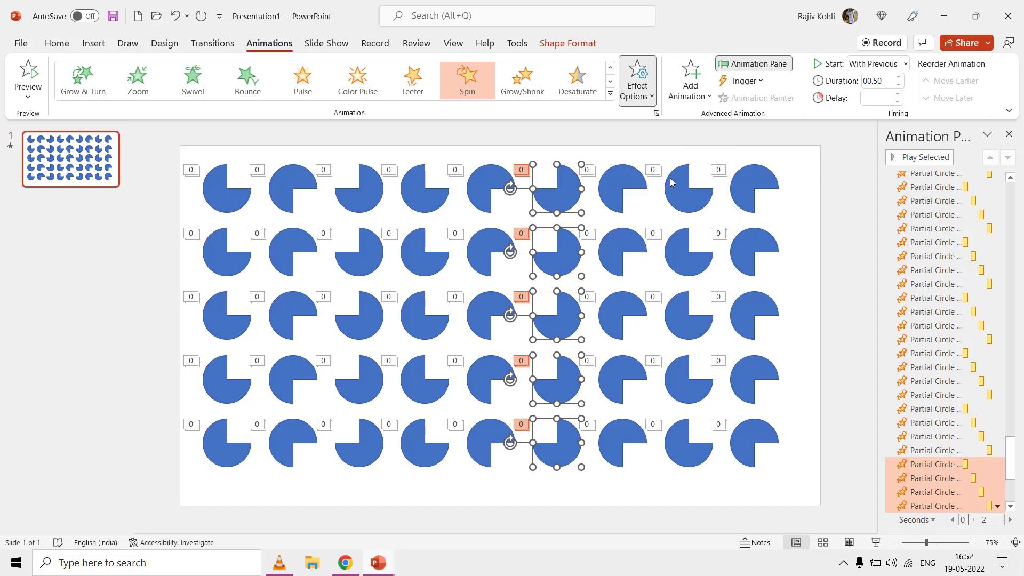
drag(654, 138, 729, 555)
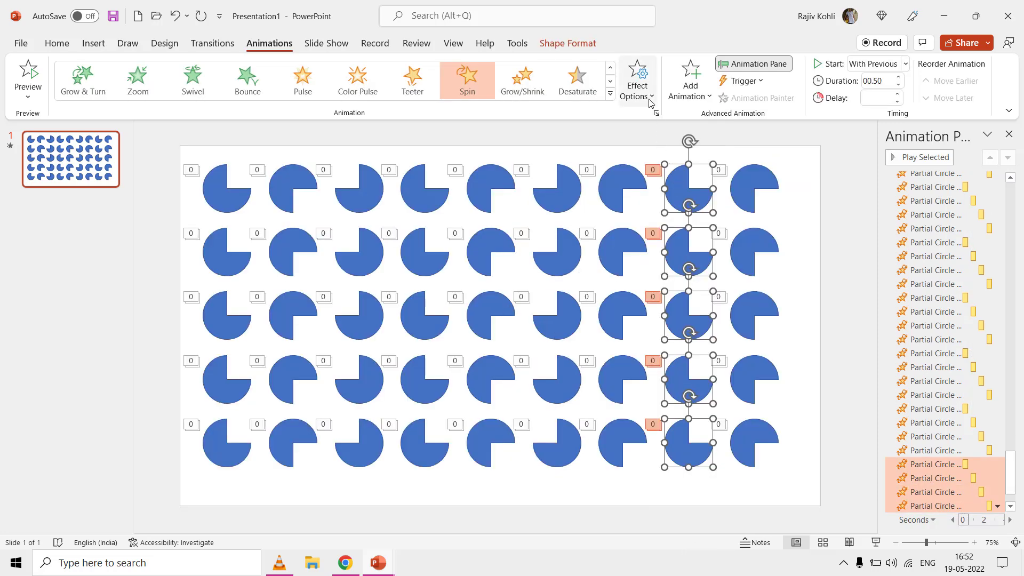
click(638, 85)
click(670, 178)
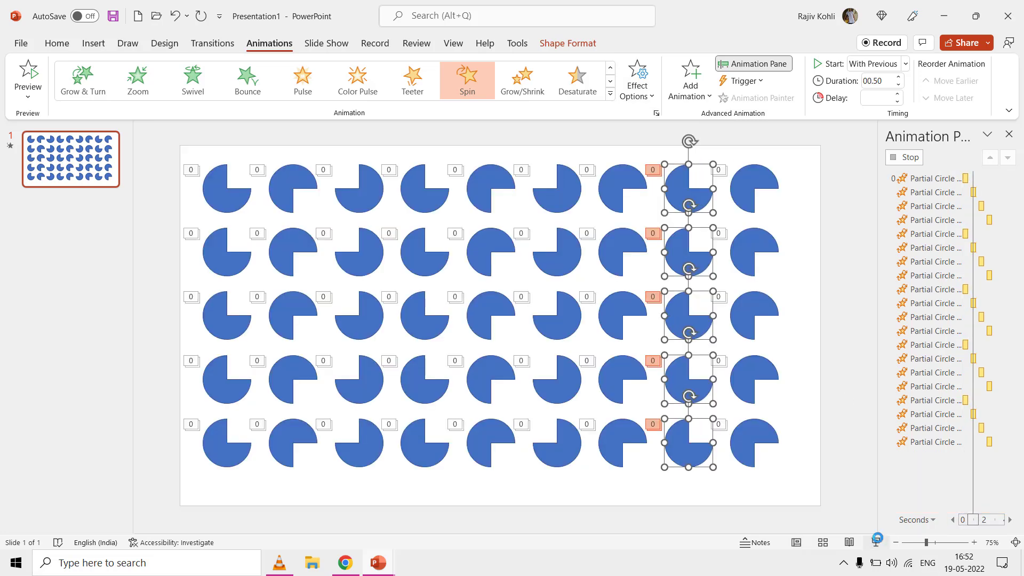
Preview the slide show, then set it to loop continuously until Esc.
click(875, 541)
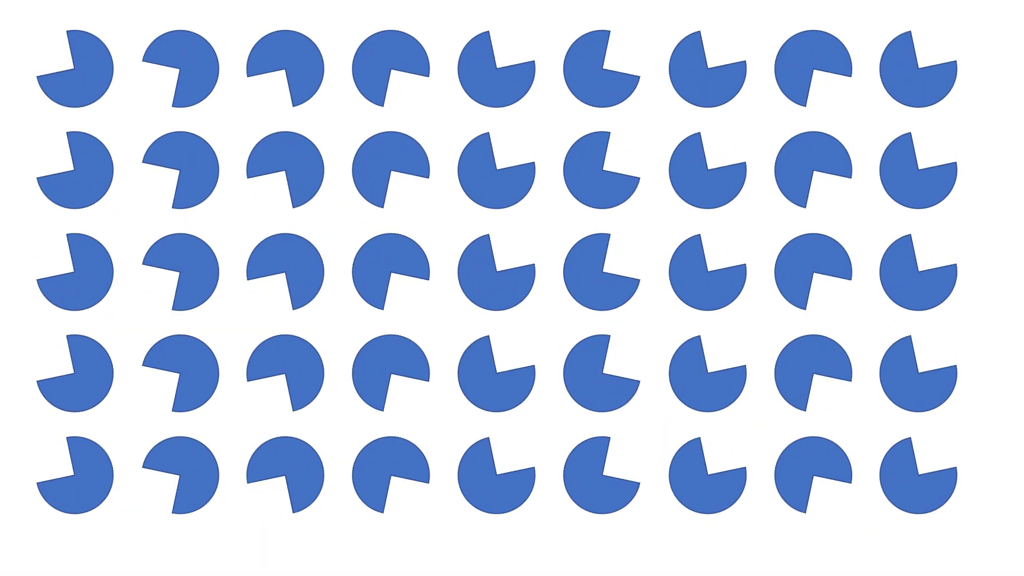
key(Escape)
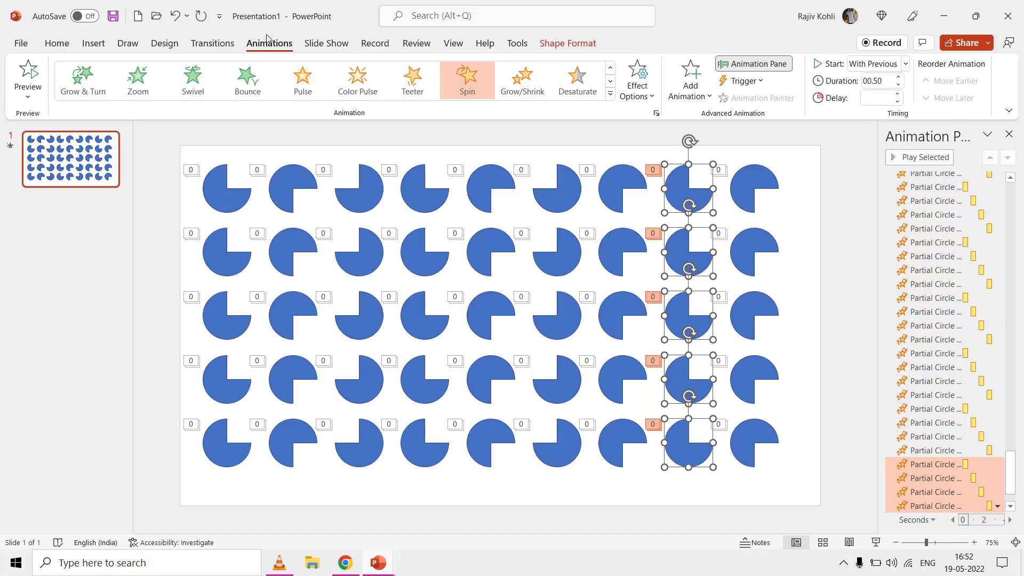
click(306, 47)
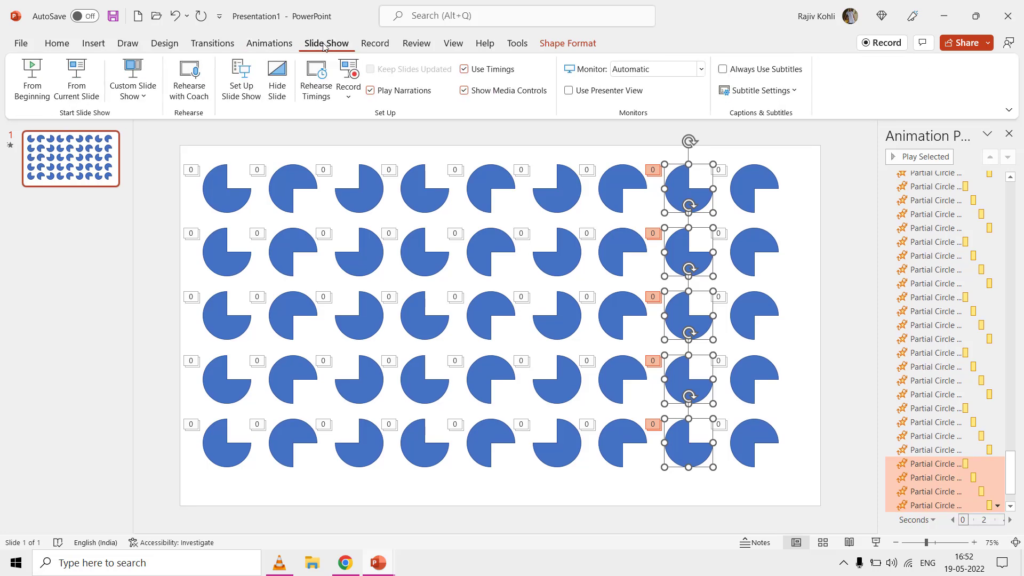
click(245, 91)
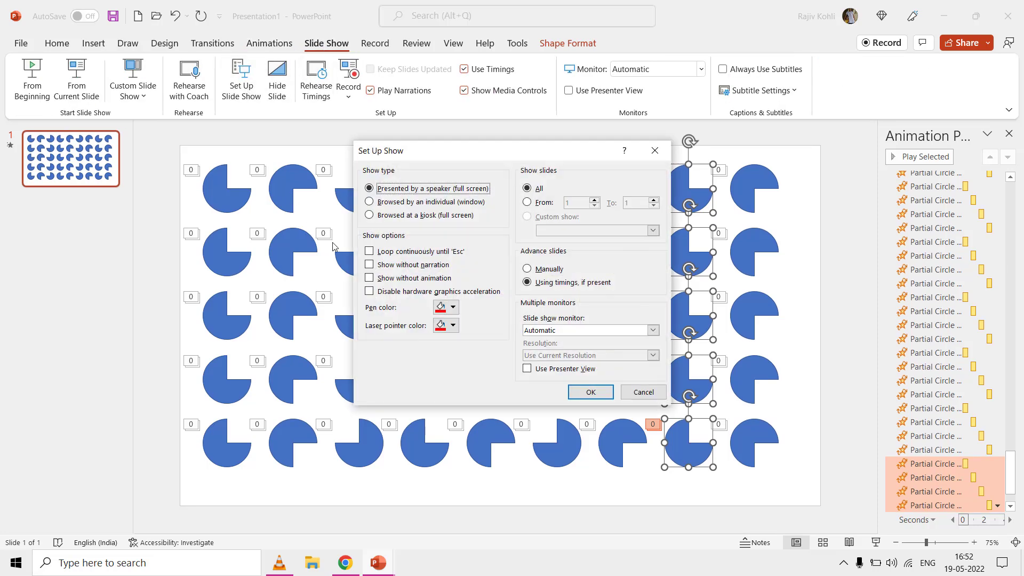
click(386, 252)
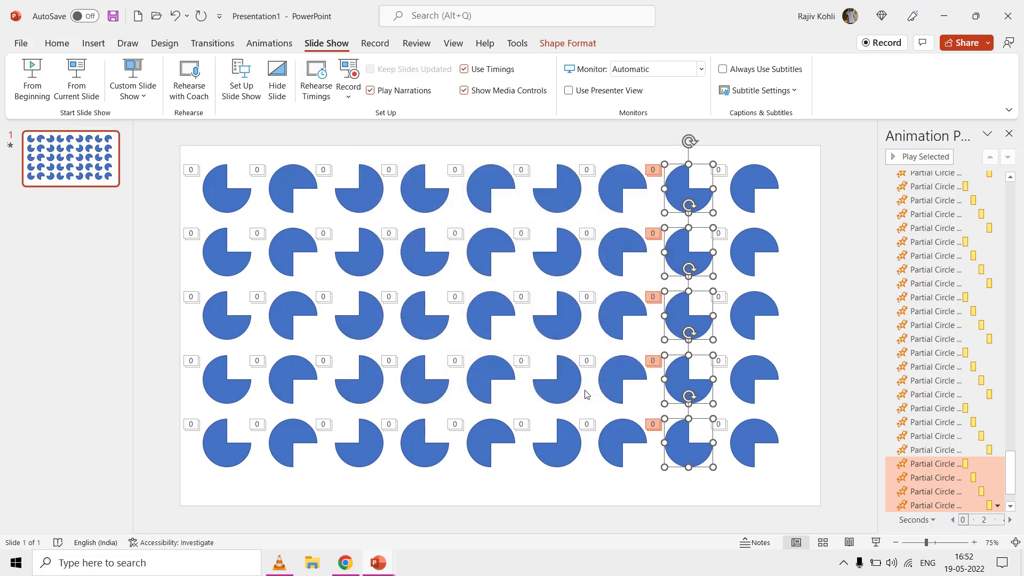
click(227, 45)
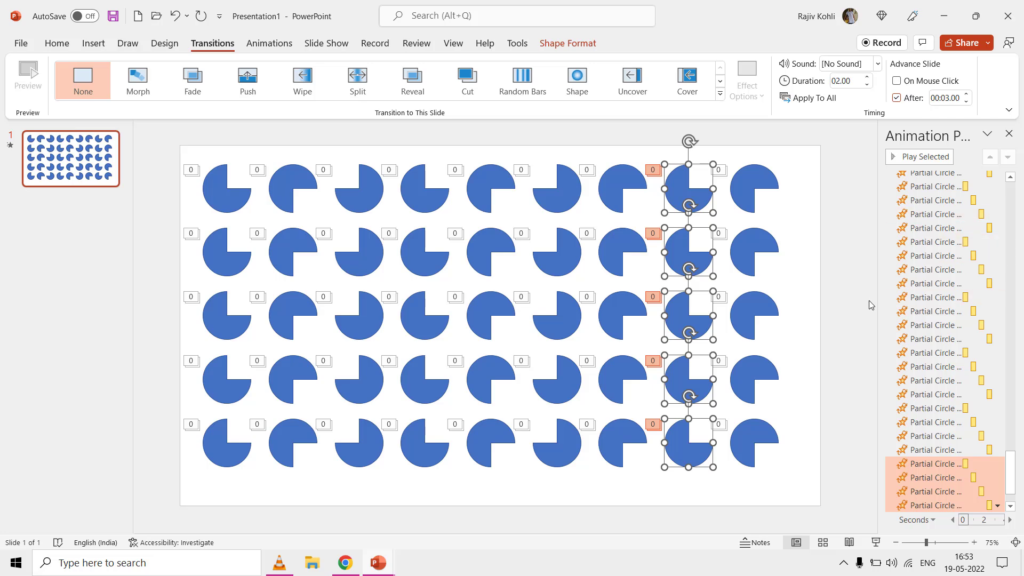
click(806, 314)
click(876, 542)
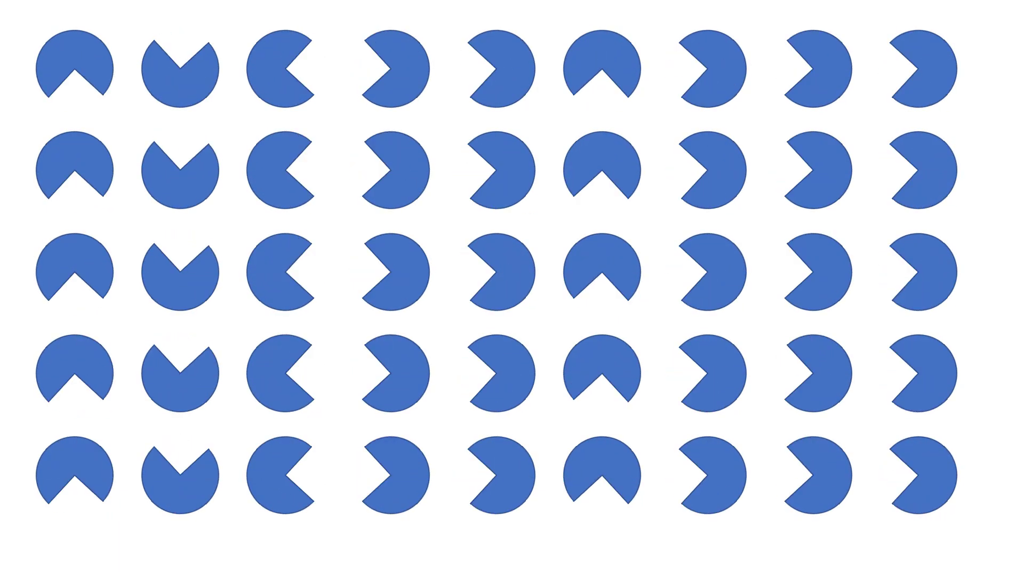
key(Escape)
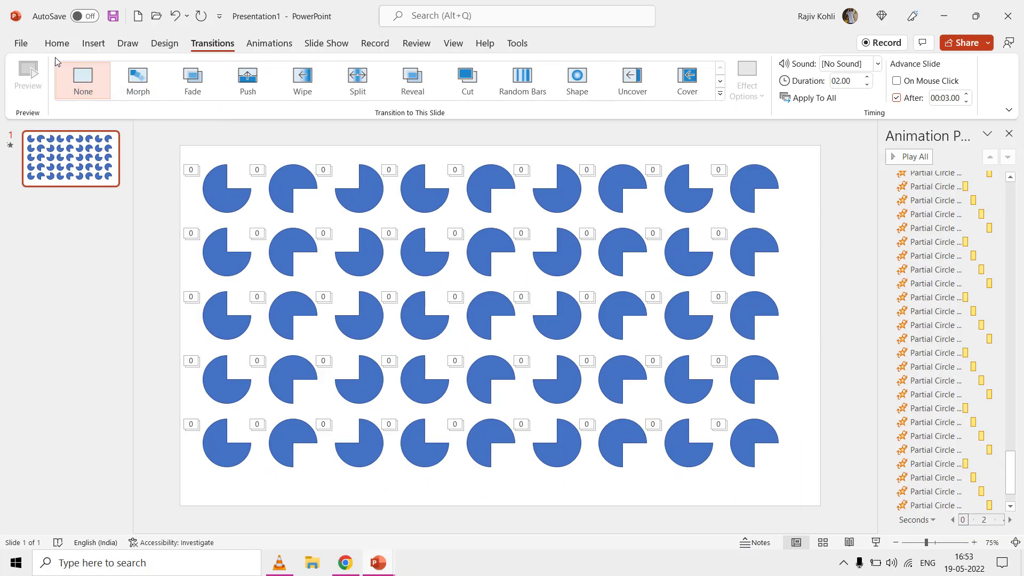
Export the slide as an animated GIF named Presentation1 to the Desktop.
click(21, 43)
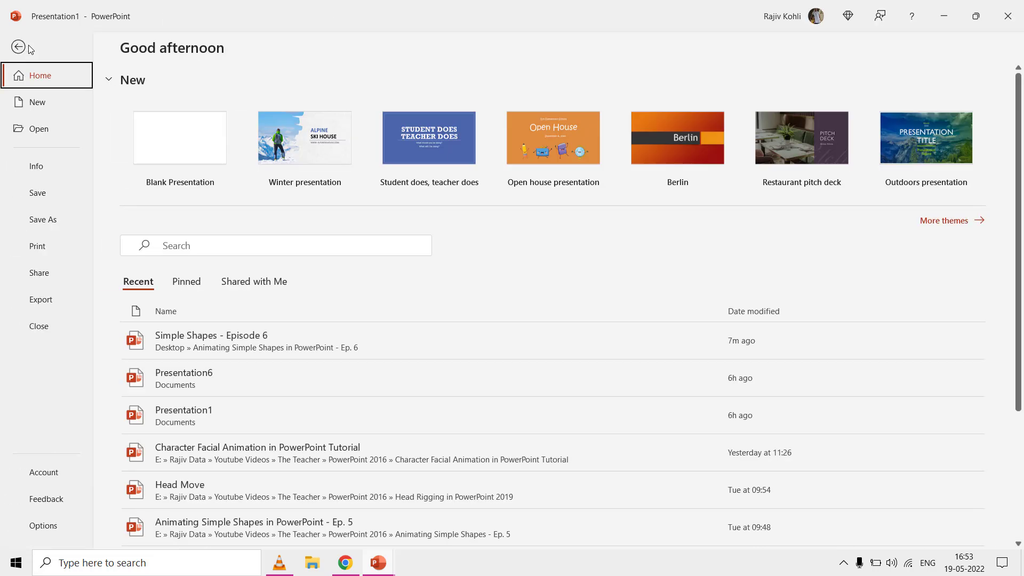
click(52, 302)
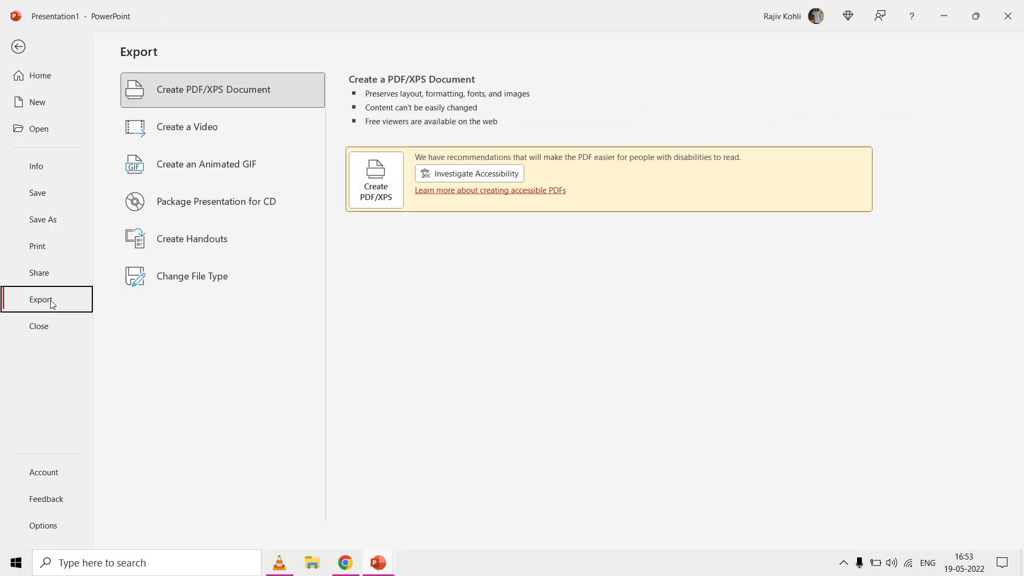
click(208, 165)
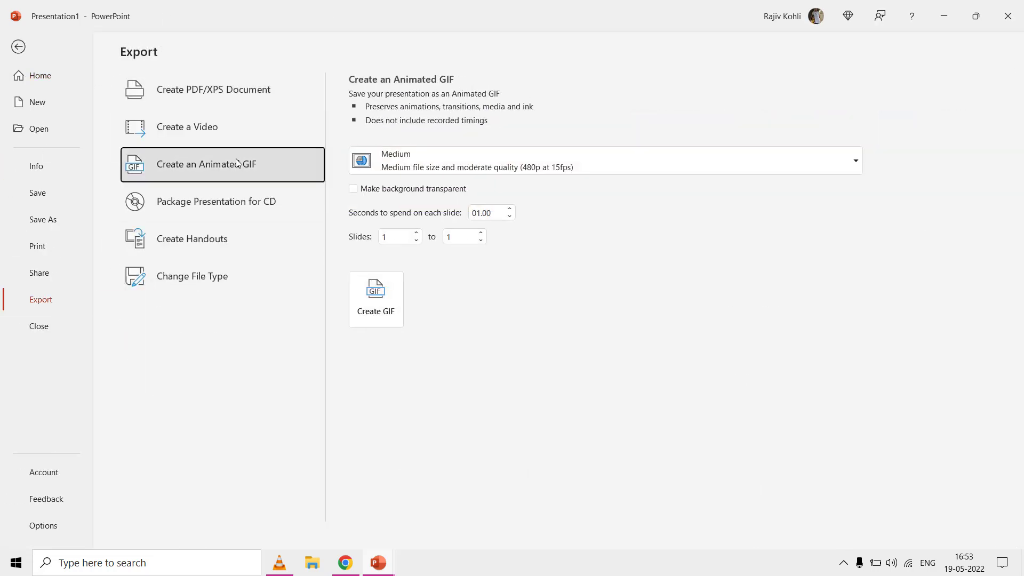
click(365, 310)
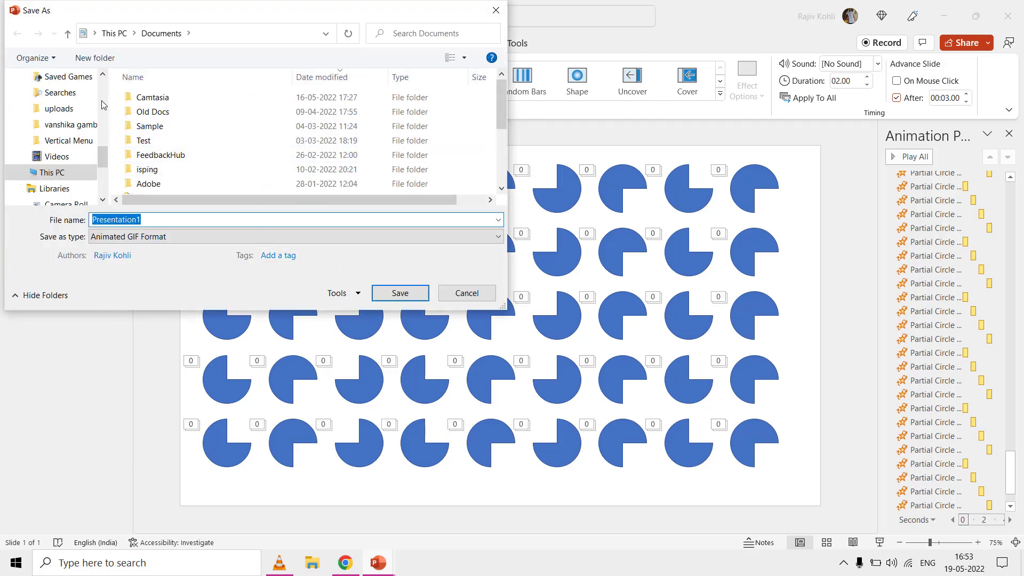
scroll(103, 103, up, 2)
scroll(101, 101, up, 4)
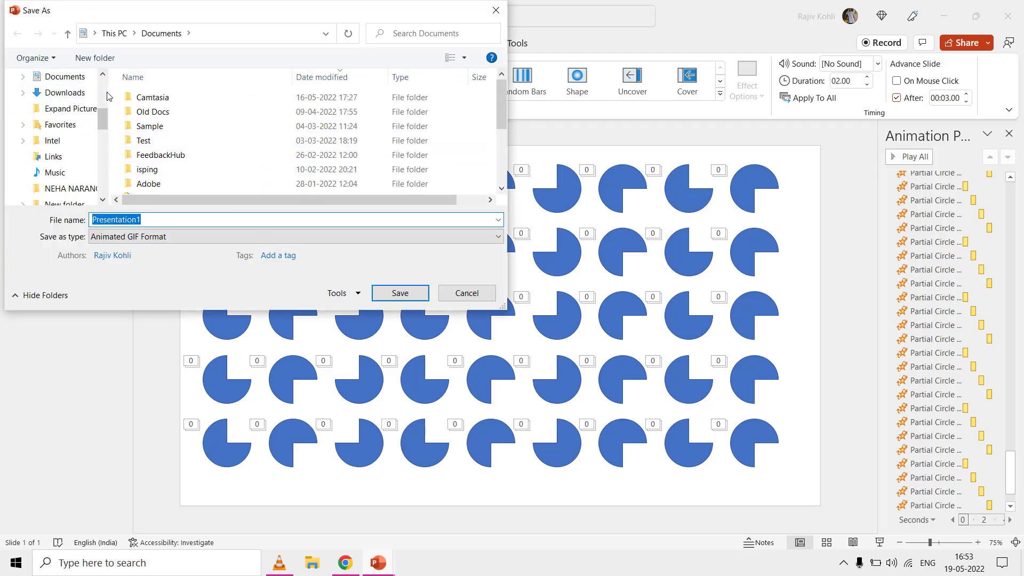
click(57, 173)
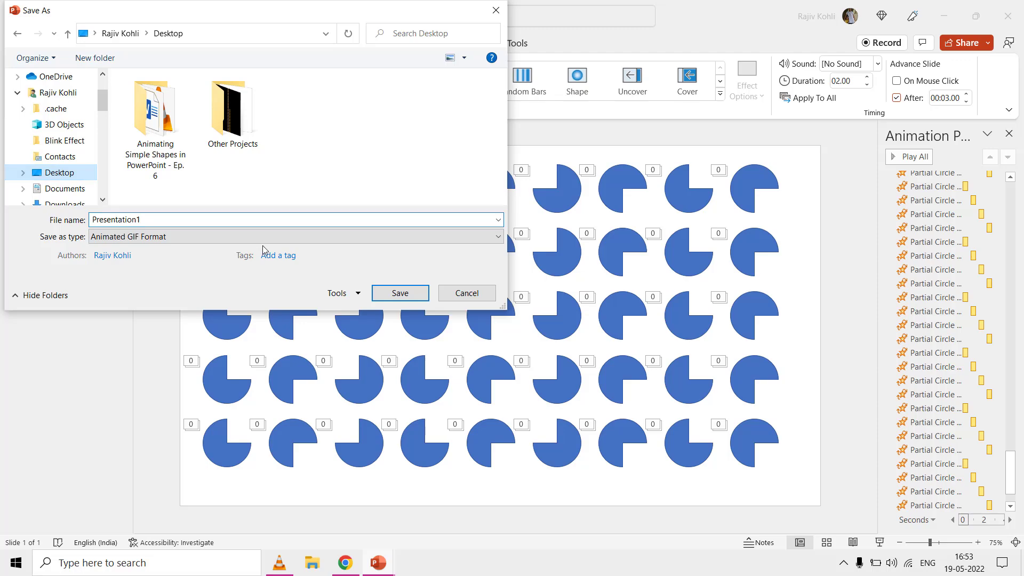
click(378, 293)
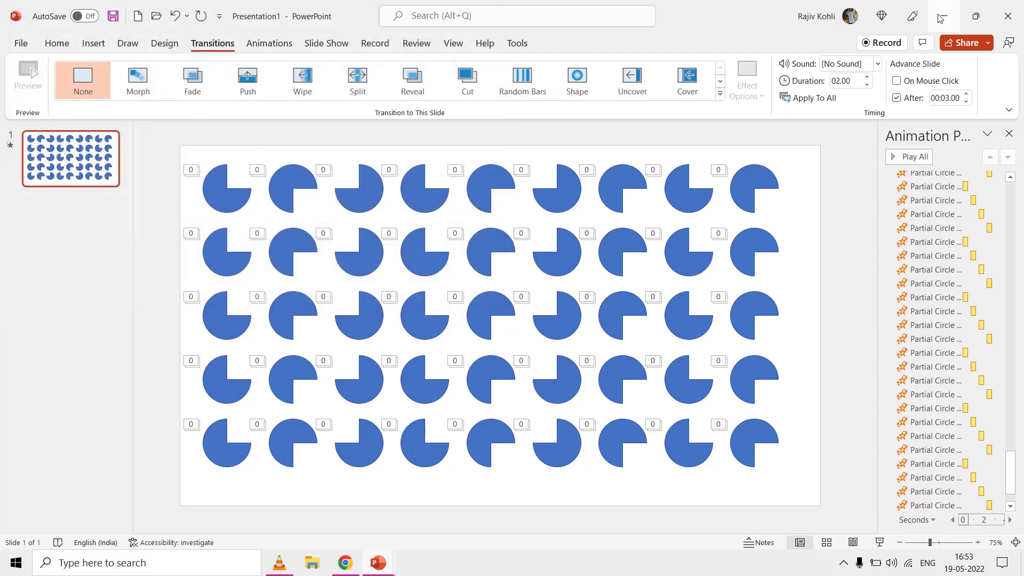
Minimize the open windows and open the exported GIF from the Desktop.
click(940, 16)
click(939, 15)
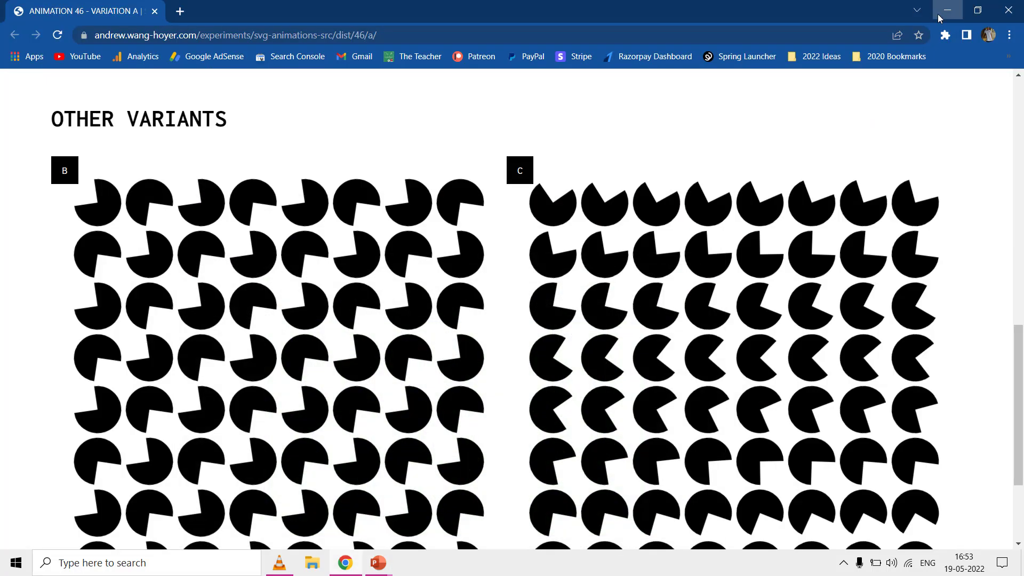
click(937, 14)
double_click(94, 286)
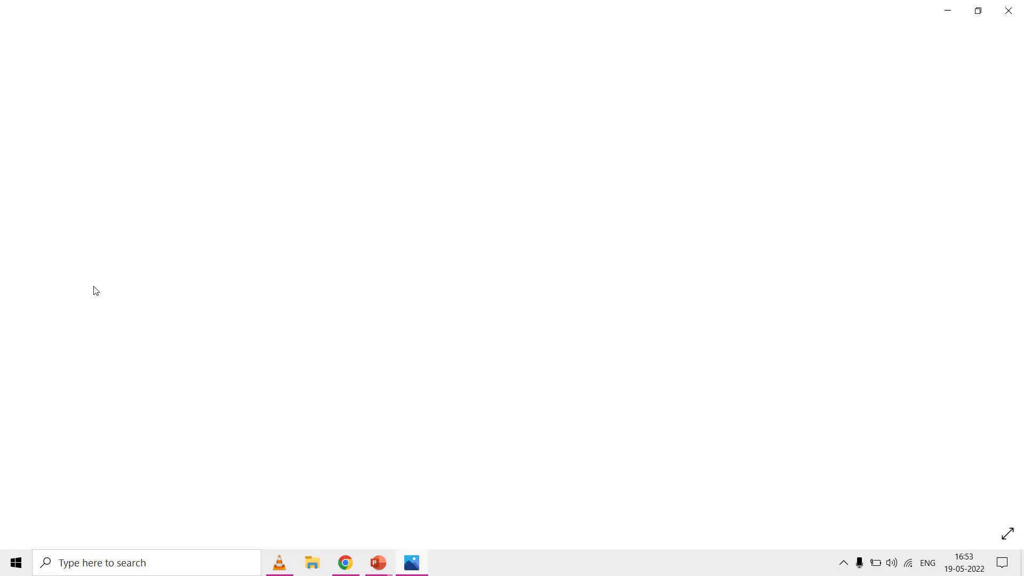